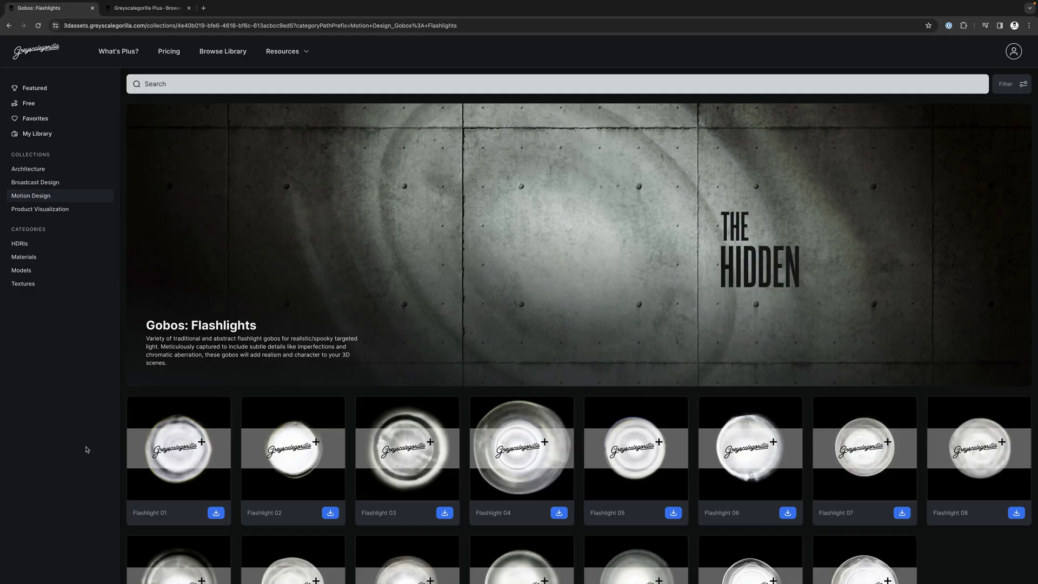
# Browse the Gobos: Flashlights collection, the Materials category and the Free collection in the Greyscalegorilla asset library
pyautogui.scroll(-2, 86, 449)
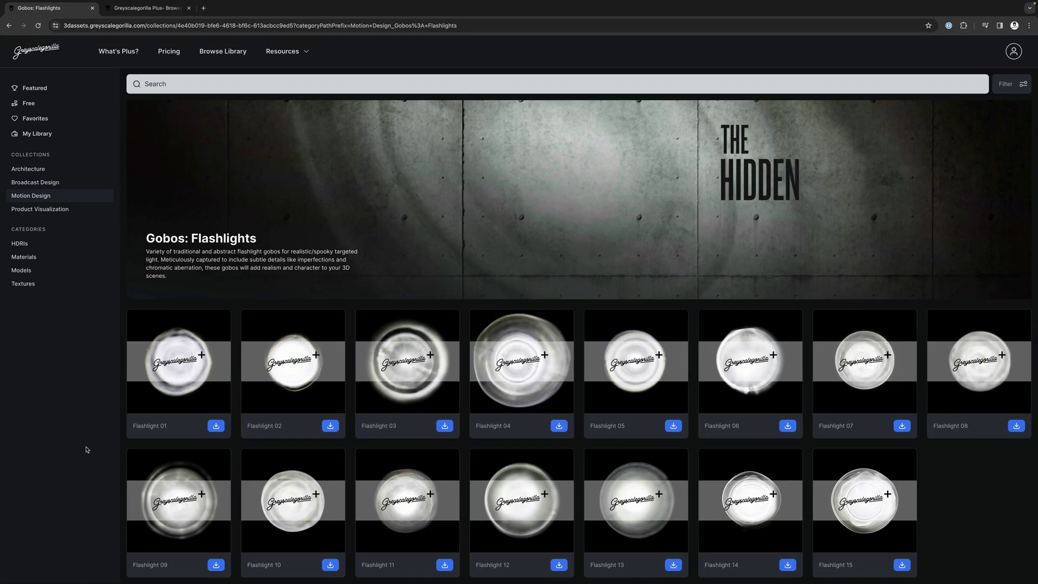
pyautogui.hotkey('ctrl', 'Tab')
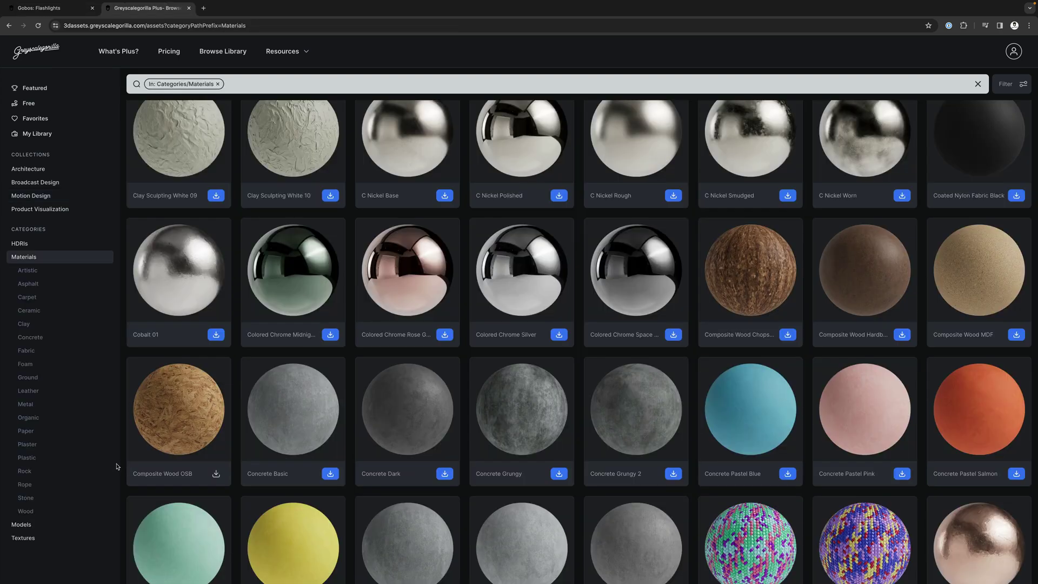
pyautogui.scroll(-10, 117, 466)
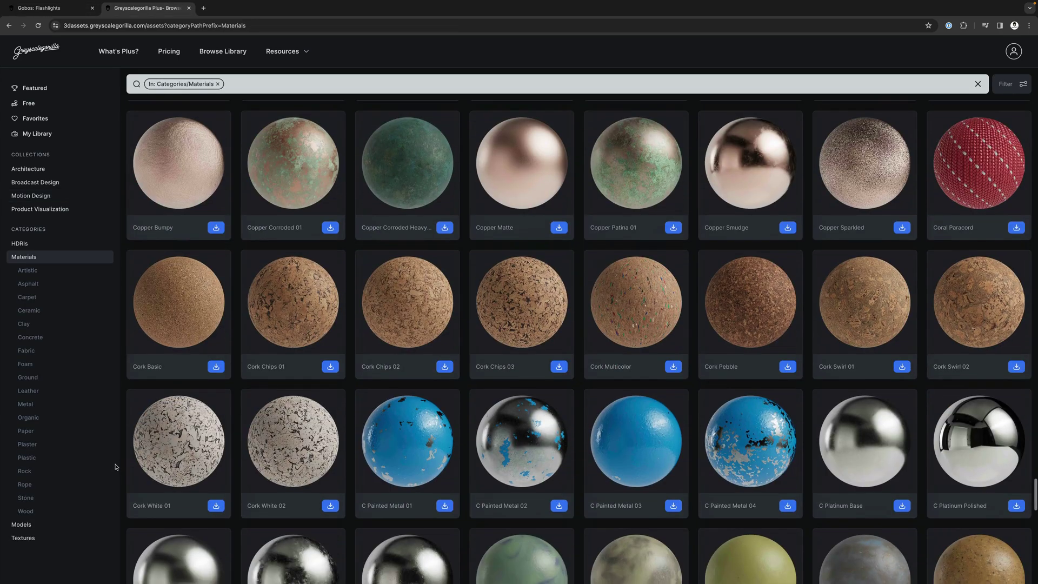
pyautogui.scroll(-10, 115, 466)
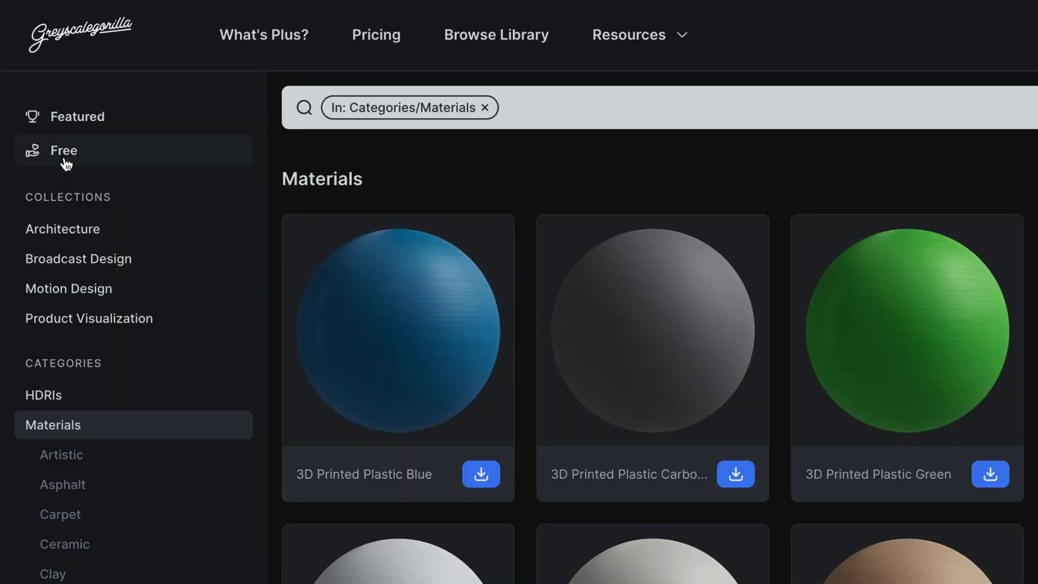
pyautogui.click(31, 104)
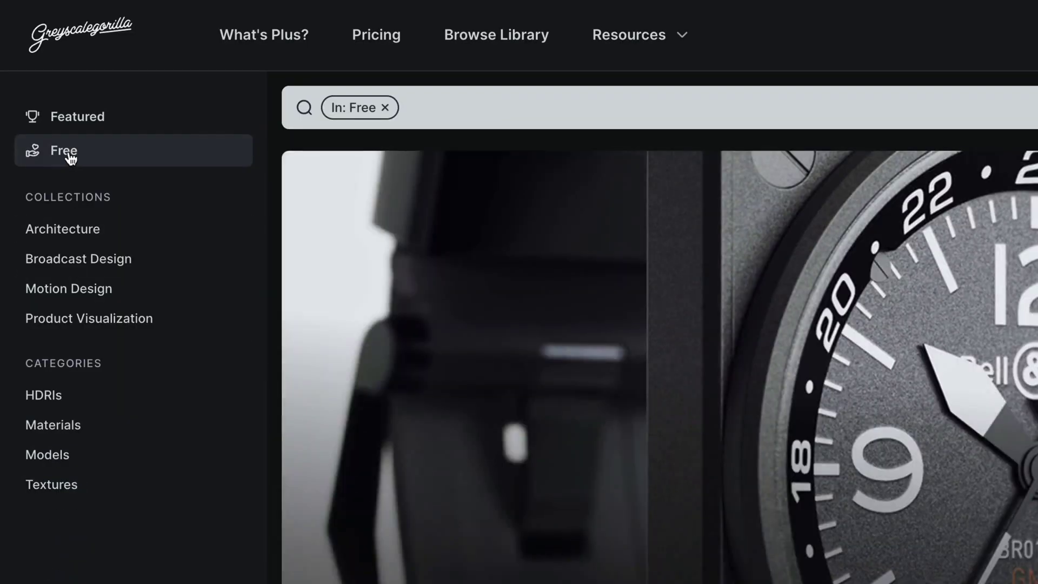
pyautogui.scroll(-5, 70, 158)
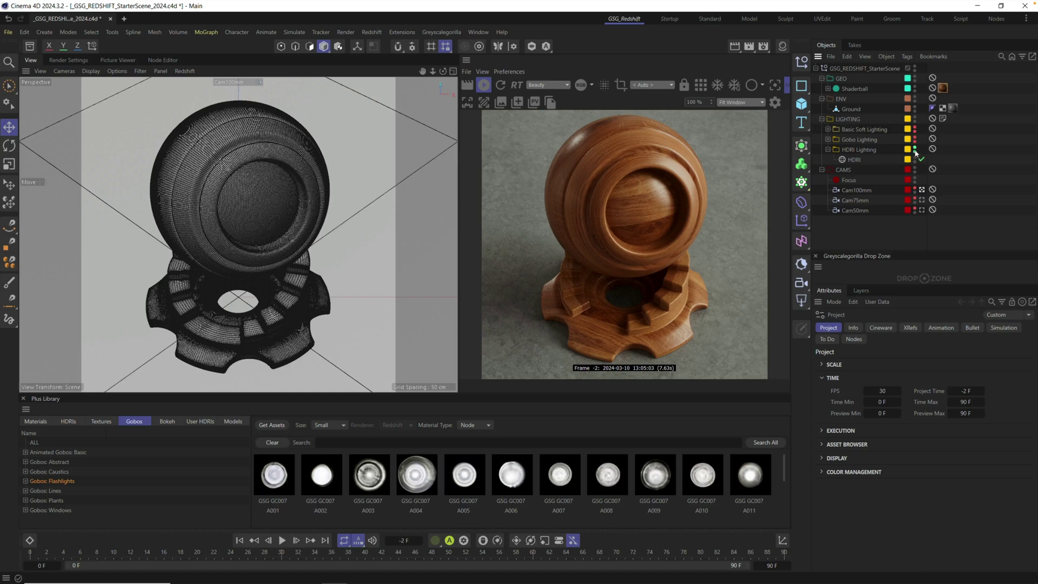
# In Cinema 4D, disable the HDRI Lighting group, enable the Gobo Lighting group and expand it
pyautogui.click(915, 152)
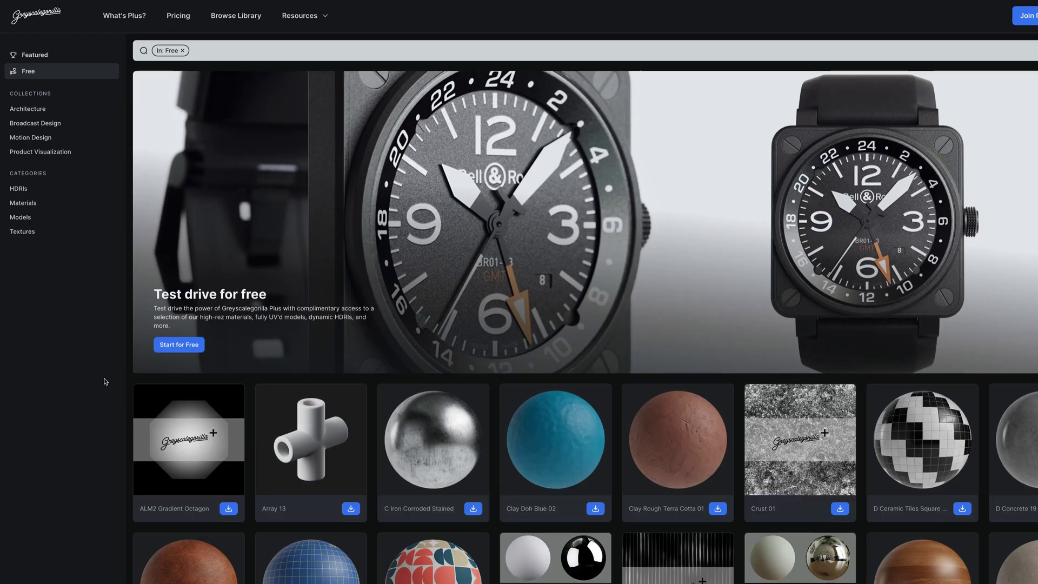
pyautogui.scroll(-4, 106, 381)
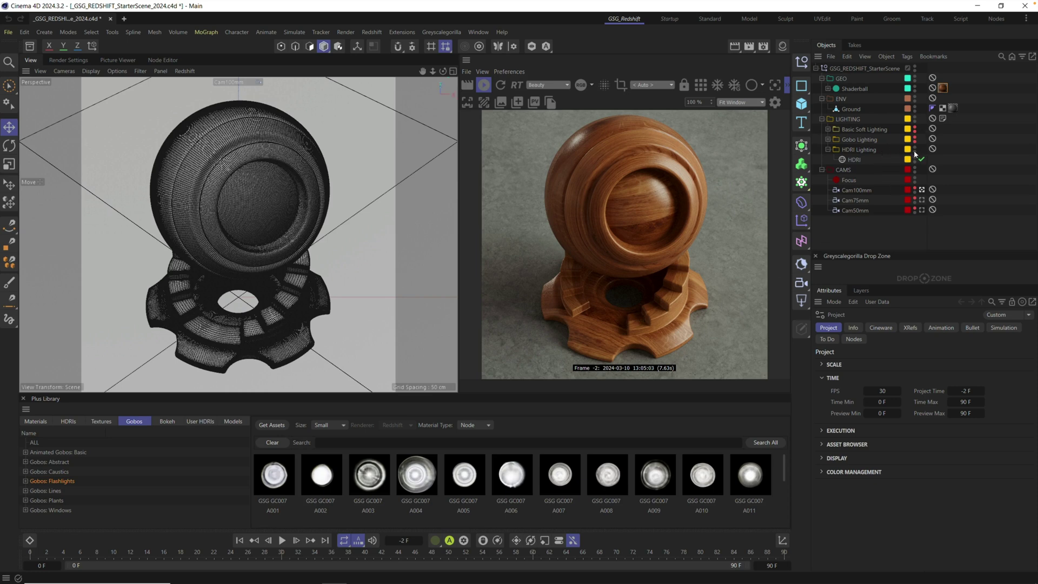
pyautogui.click(914, 152)
pyautogui.click(914, 141)
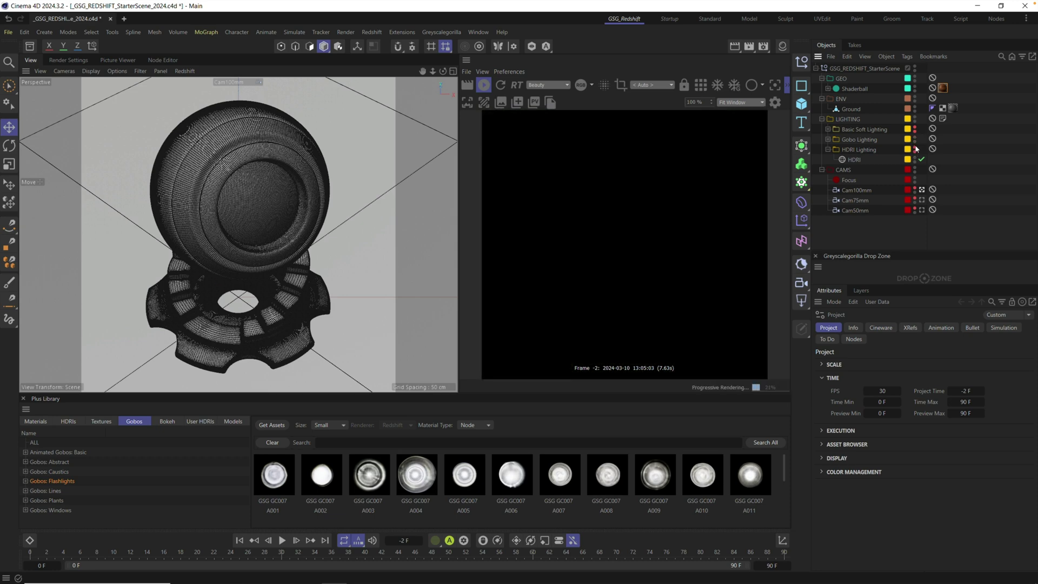
pyautogui.click(827, 139)
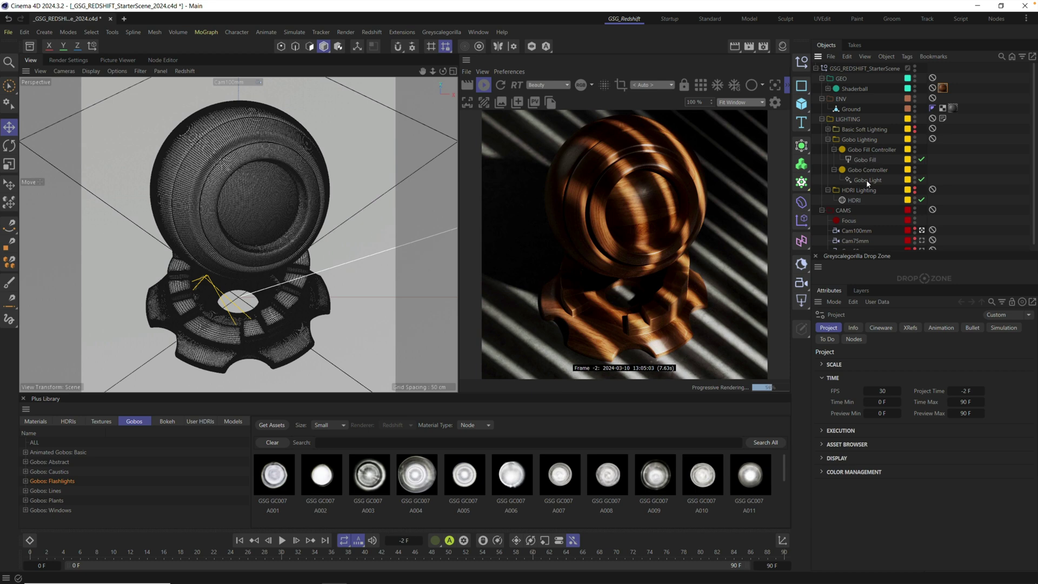
# Texture the Gobo Light with the GSG GC007 A004 flashlight gobo and set its cone angle to 23.1°, trying gobo A008 for comparison
pyautogui.click(866, 179)
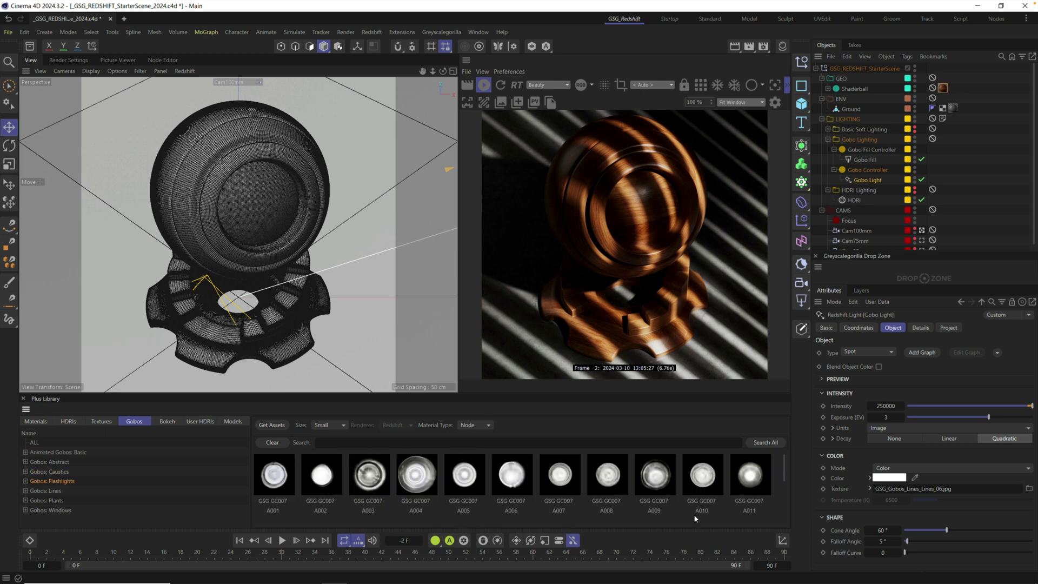
pyautogui.moveTo(416, 475); pyautogui.dragTo(936, 491)
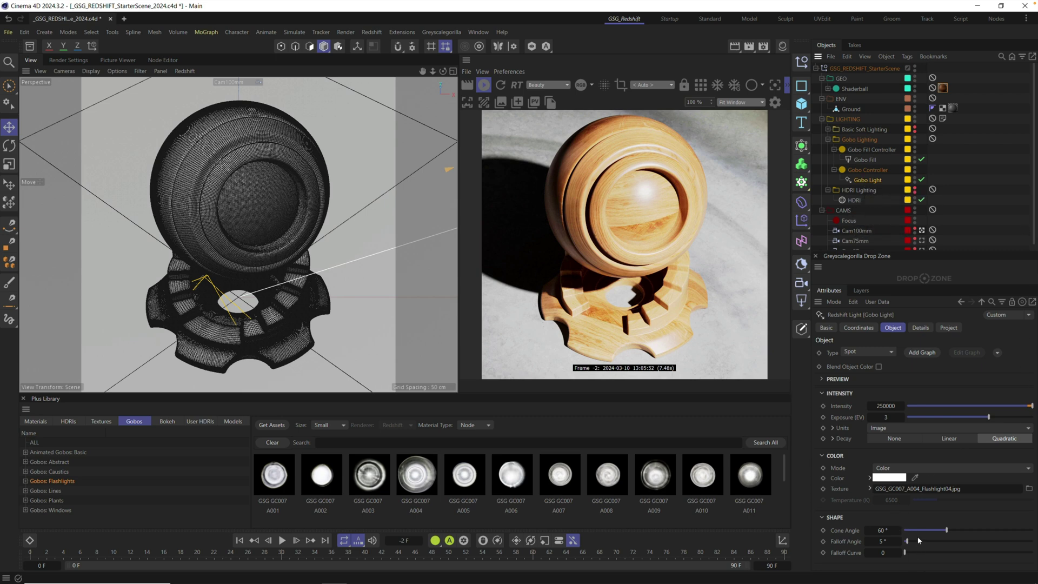
pyautogui.moveTo(939, 529); pyautogui.dragTo(920, 530)
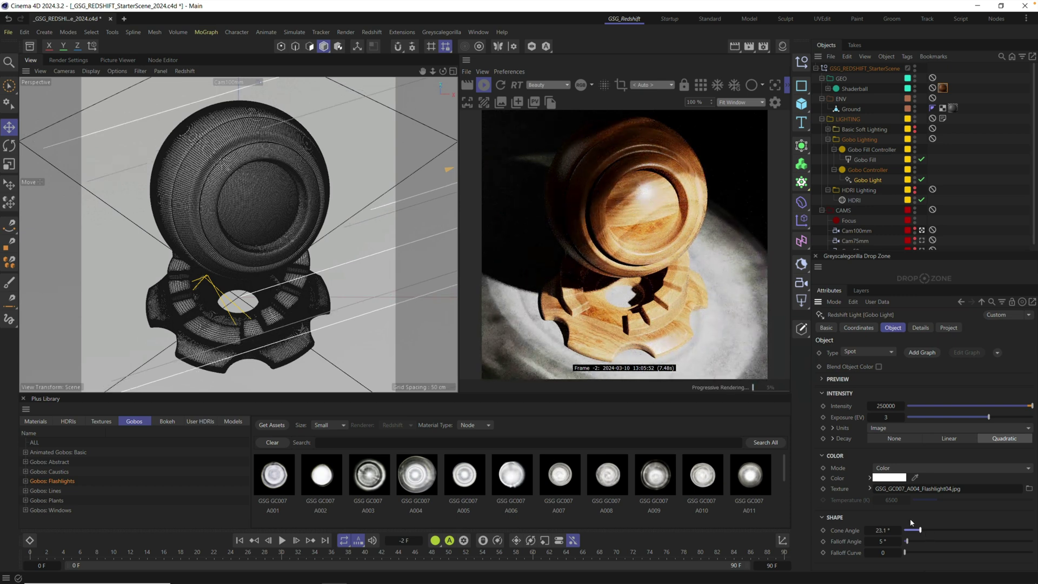
pyautogui.moveTo(621, 486); pyautogui.dragTo(953, 489)
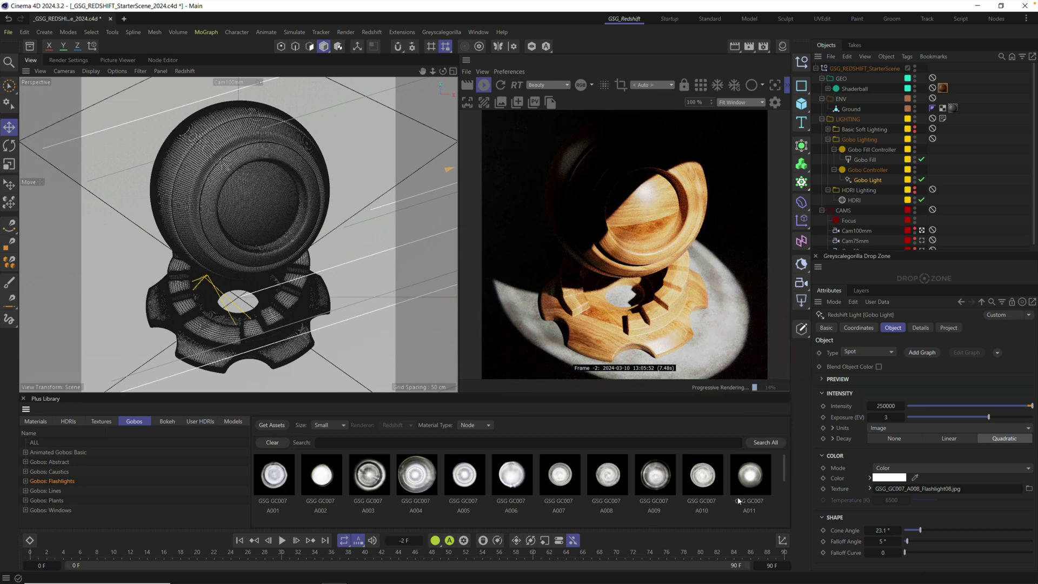
pyautogui.moveTo(420, 478); pyautogui.dragTo(924, 500)
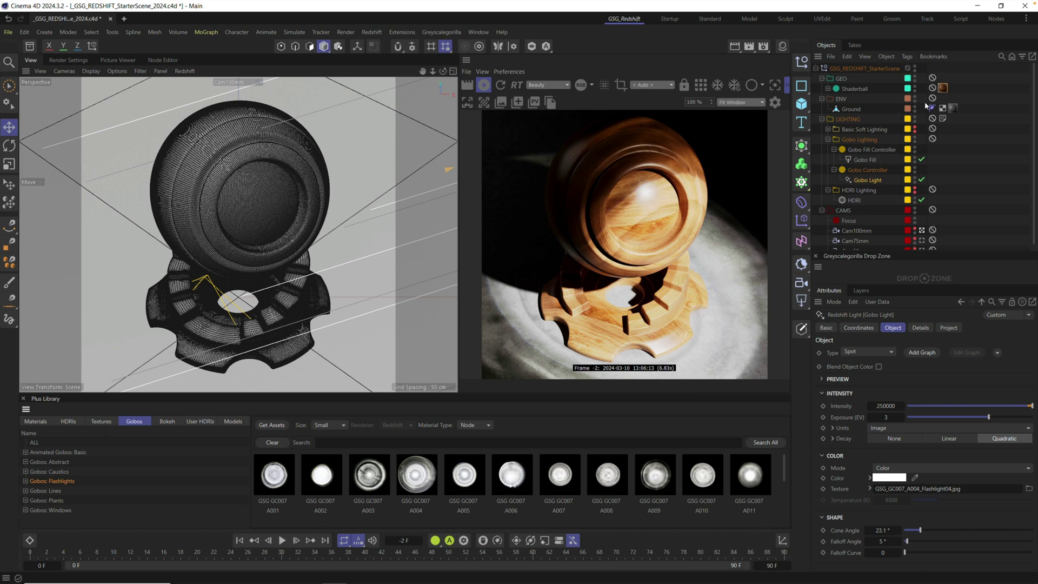
# Hide the Shaderball and Ground, and add a Plane primitive oriented to +Z
pyautogui.keyDown('ctrl'); pyautogui.click(914, 89); pyautogui.keyUp('ctrl')
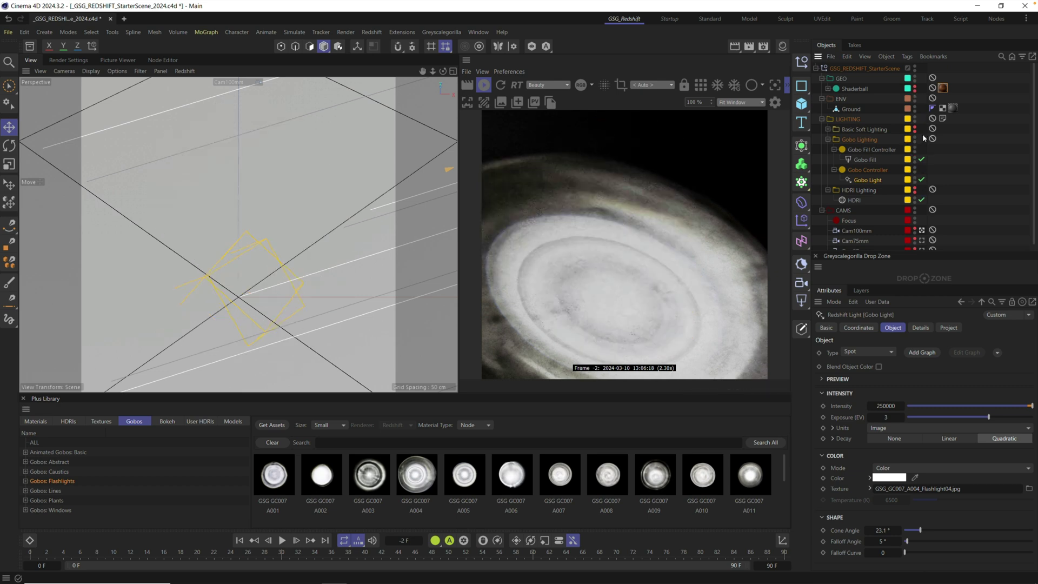
pyautogui.click(914, 117)
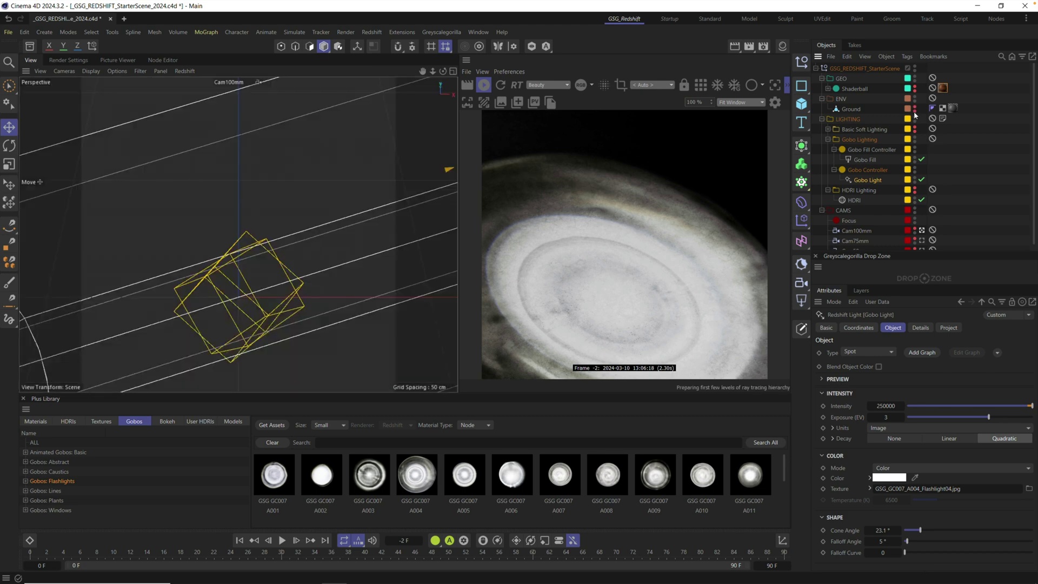
pyautogui.click(857, 68)
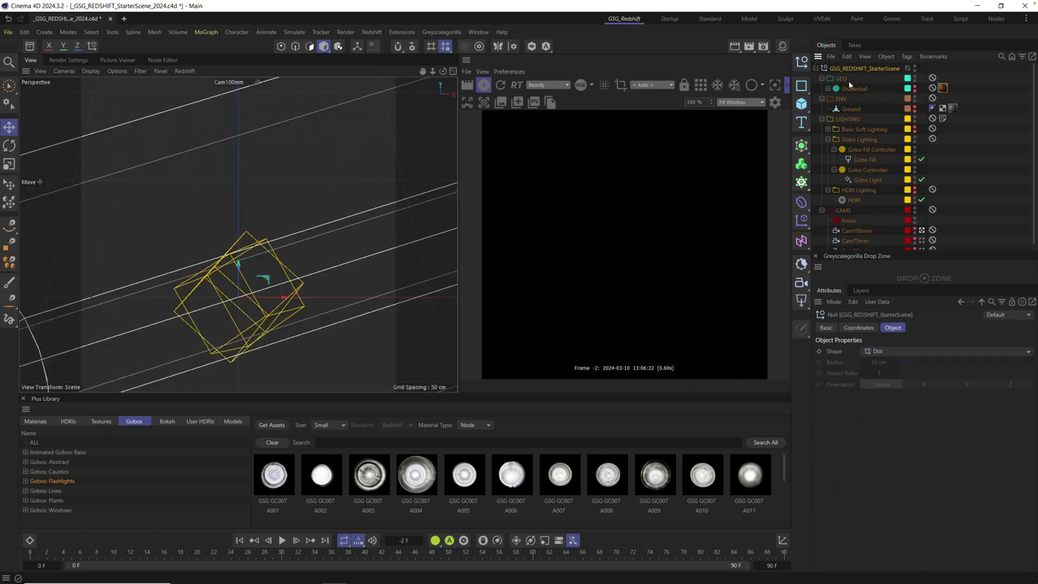
pyautogui.click(804, 108)
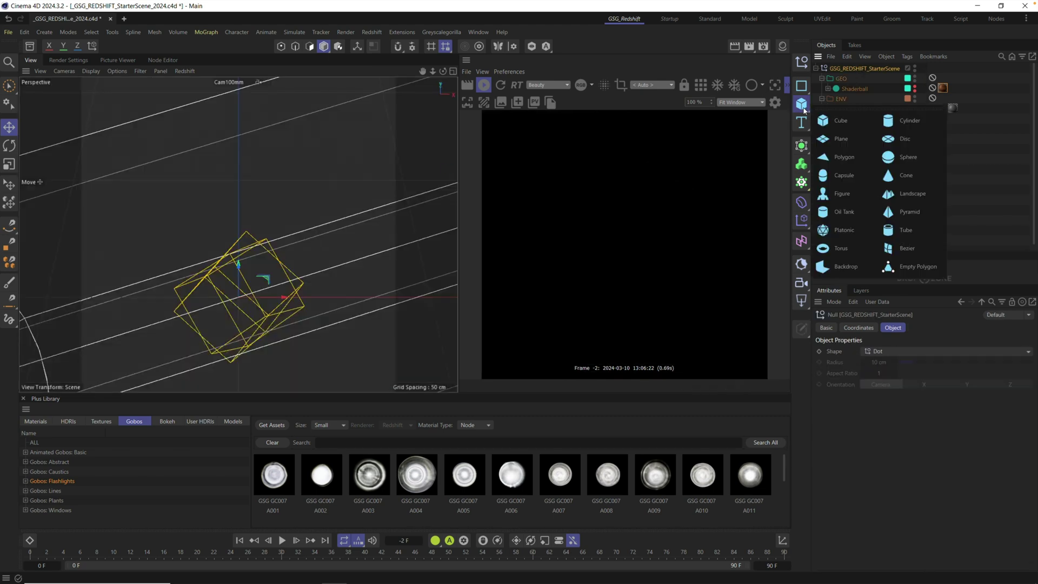
pyautogui.click(837, 140)
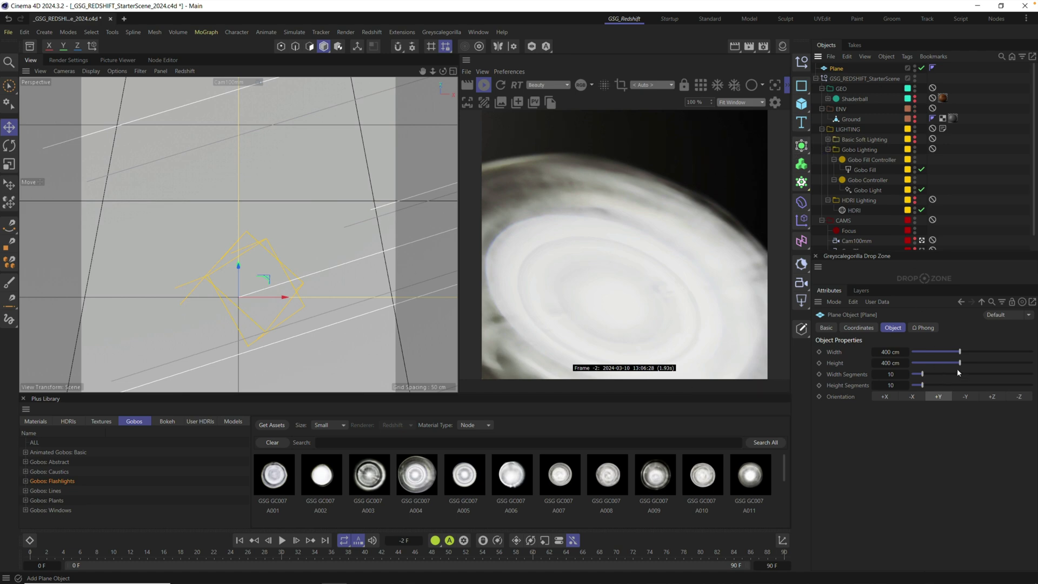
pyautogui.click(993, 397)
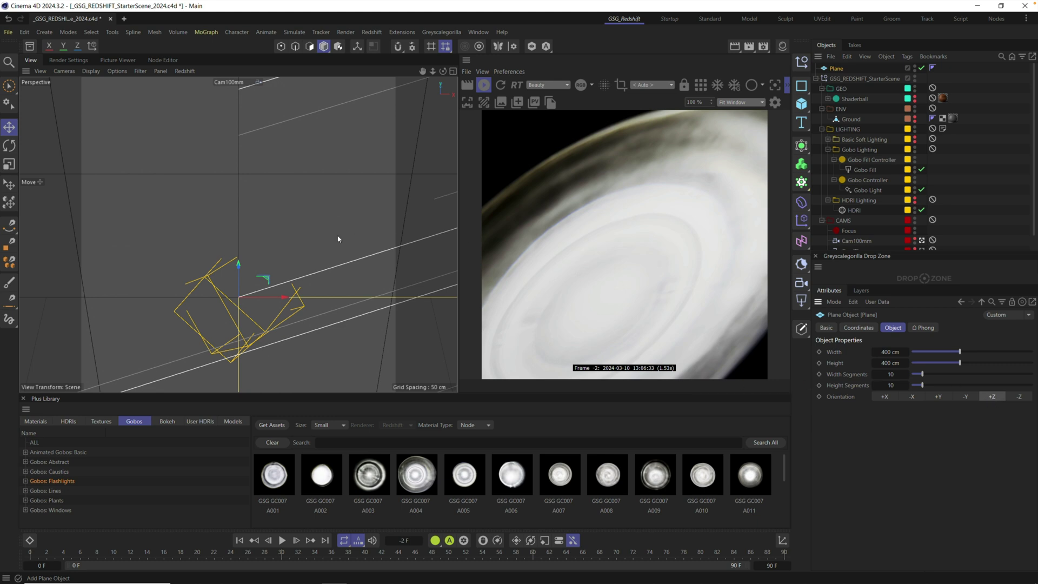
# Delete the protection tags from Cam100mm, Cam75mm and Cam50mm, and reframe the plane through Cam100mm
pyautogui.scroll(-2, 943, 227)
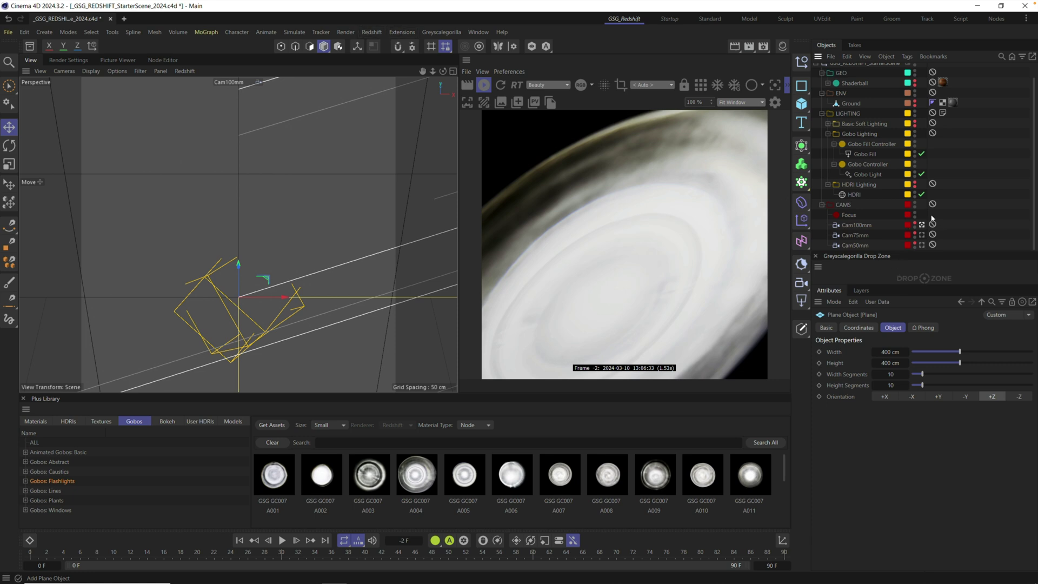
pyautogui.click(933, 224)
pyautogui.keyDown('shift'); pyautogui.click(932, 245); pyautogui.keyUp('shift')
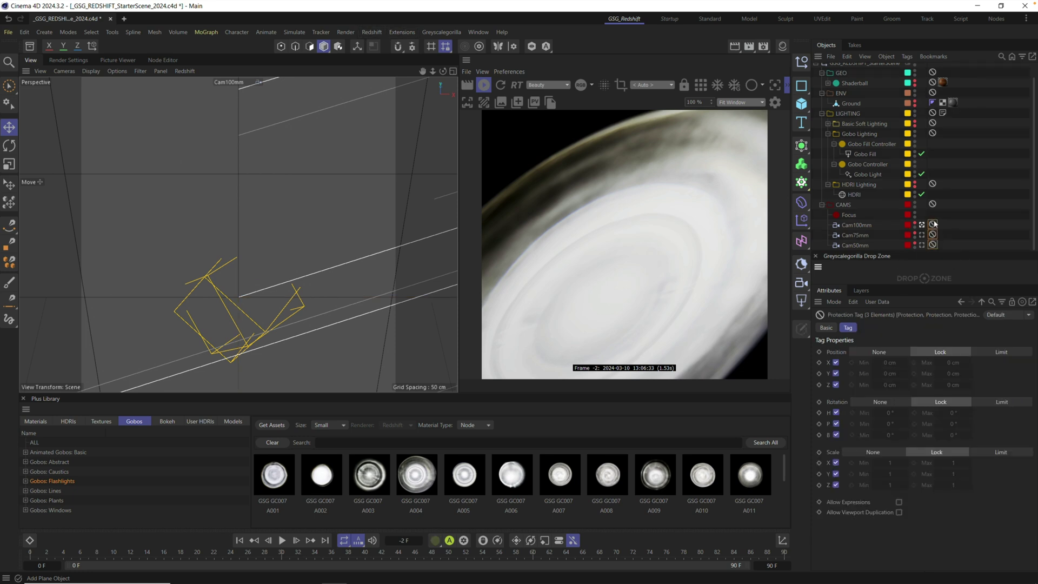
pyautogui.press('Delete')
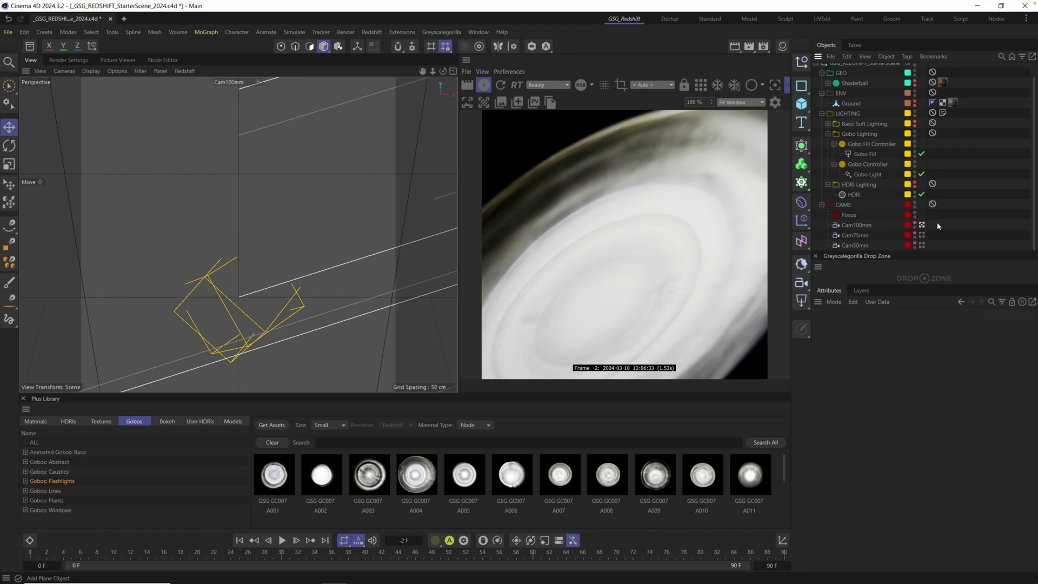
pyautogui.click(855, 225)
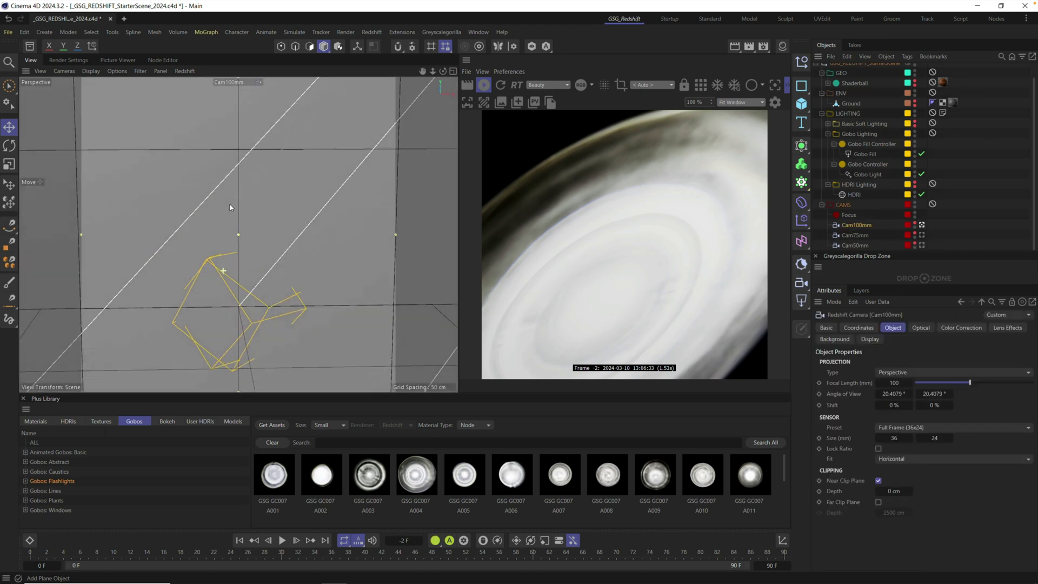
pyautogui.keyDown('alt'); pyautogui.moveTo(229, 207); pyautogui.dragTo(254, 265); pyautogui.keyUp('alt')
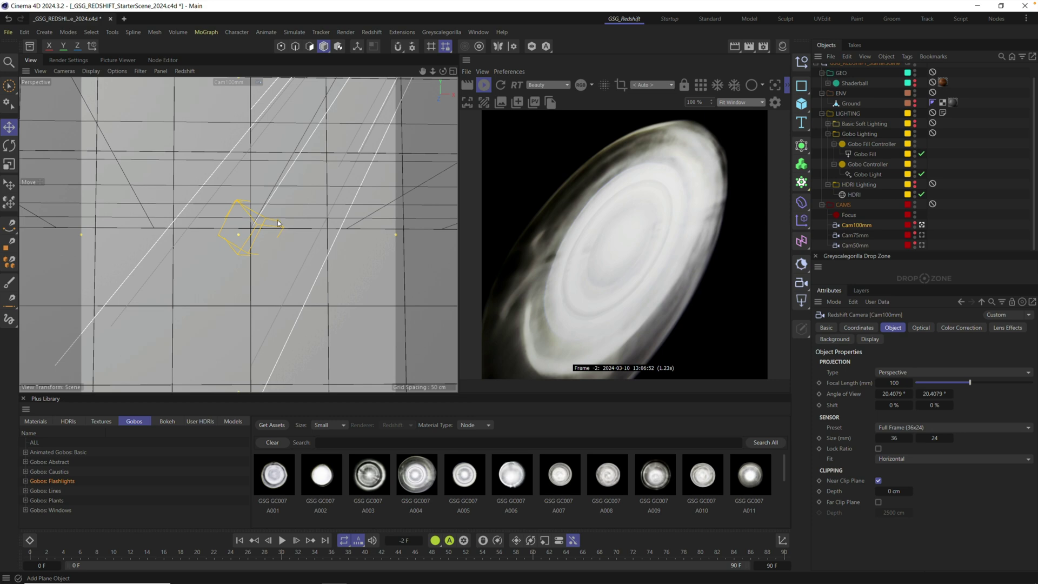
# Search the library's materials for "paver" and apply D Concrete Paver 02 to the plane
pyautogui.click(38, 422)
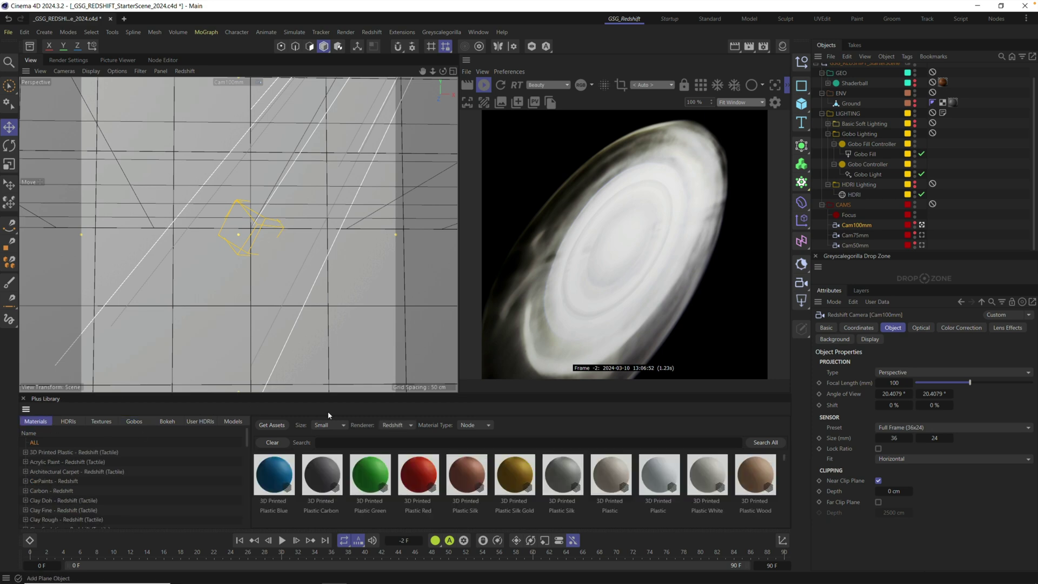
pyautogui.click(339, 441)
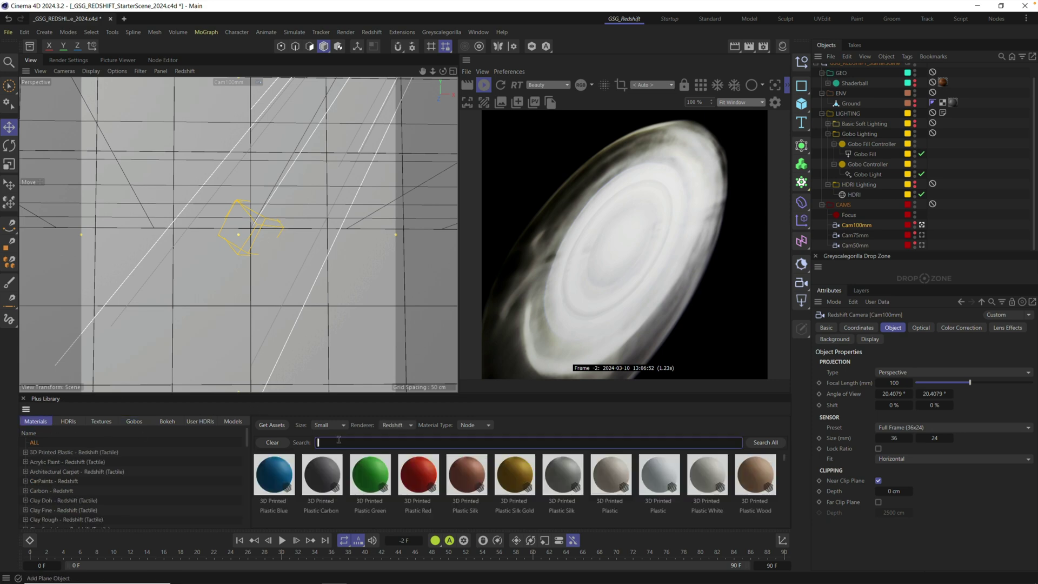
pyautogui.write('pave')
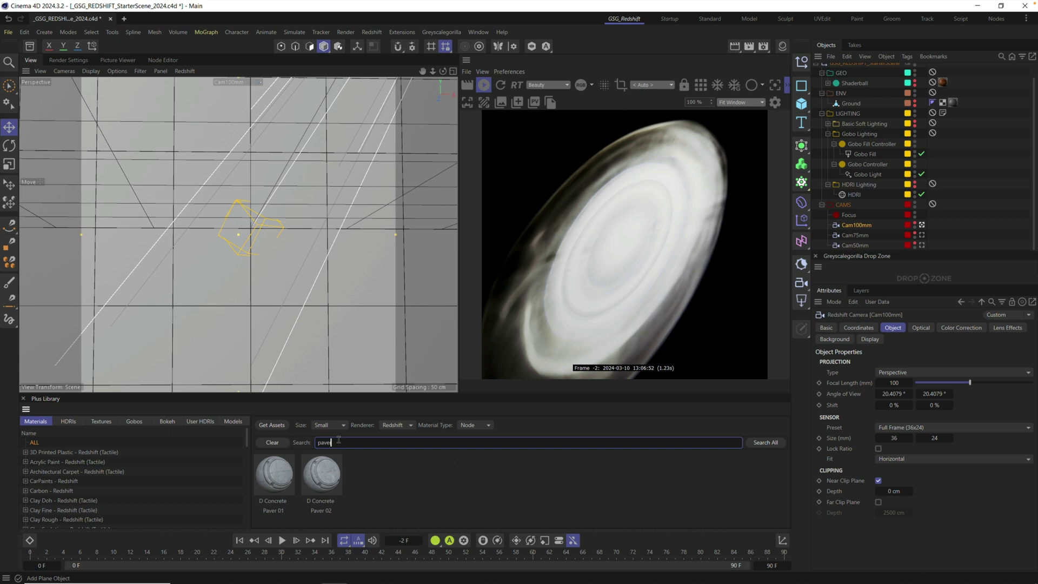
pyautogui.write('r')
pyautogui.moveTo(328, 487); pyautogui.dragTo(163, 199)
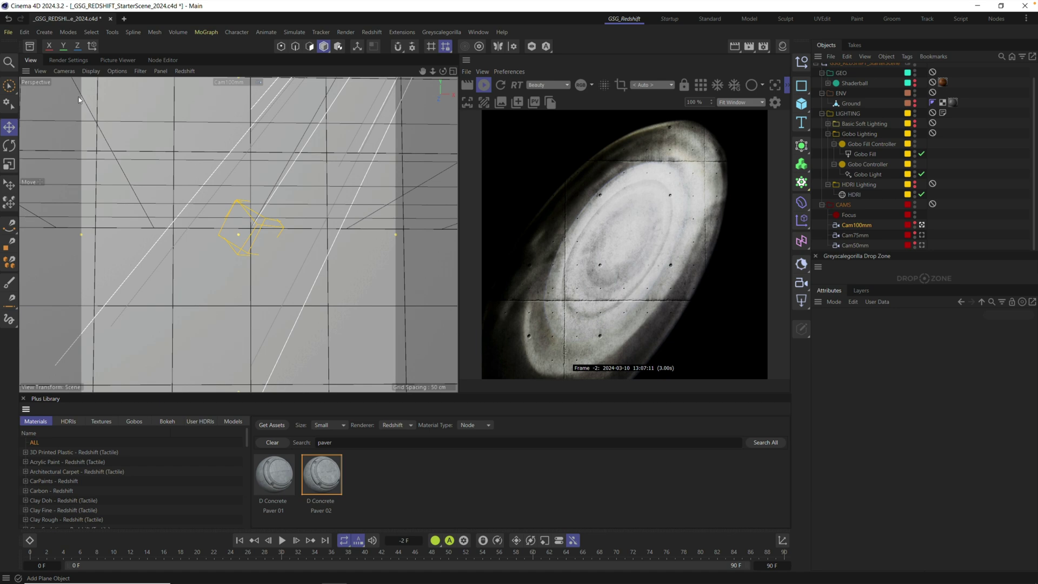
# Set the render output width to 1920 pixels and return to the viewport
pyautogui.click(65, 60)
pyautogui.click(49, 112)
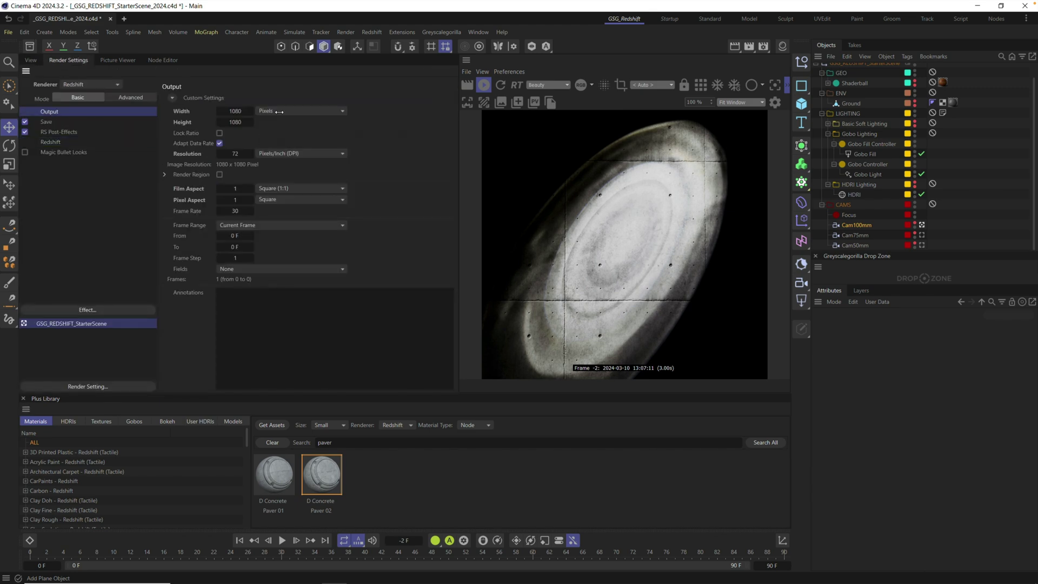
pyautogui.click(238, 112)
pyautogui.write('1920')
pyautogui.press('Return')
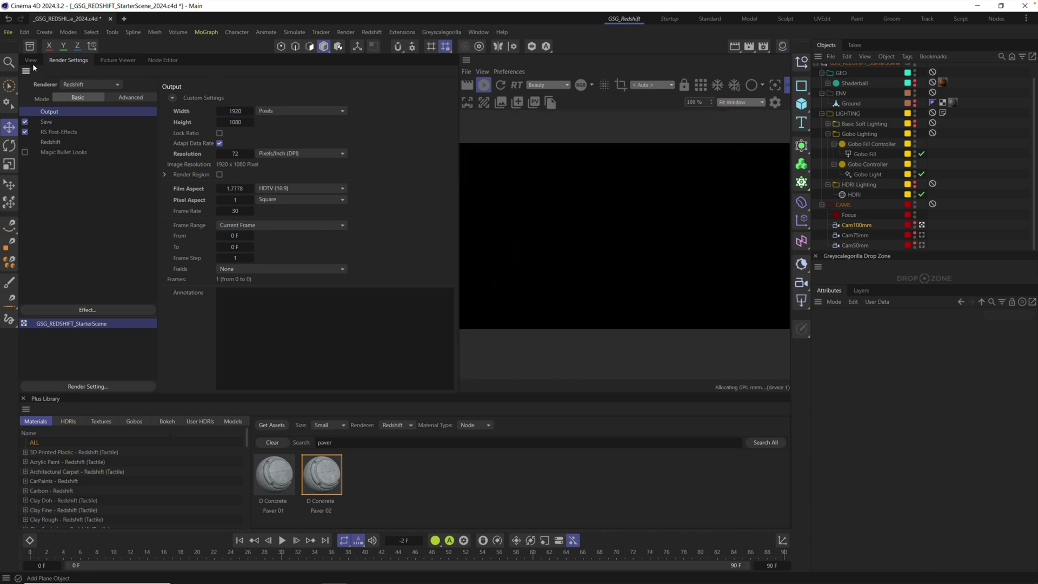
pyautogui.click(31, 60)
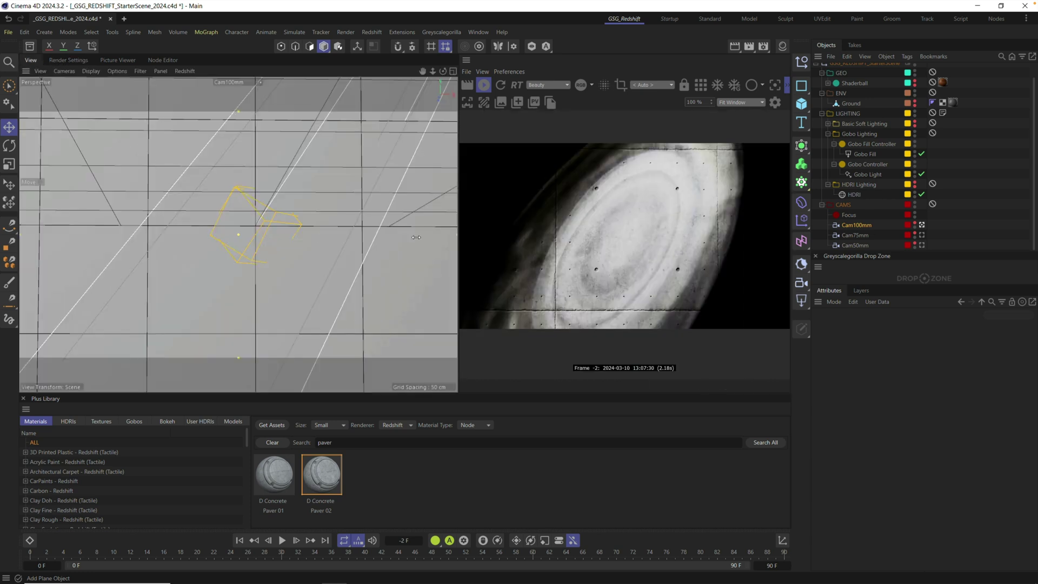
# Rotate the Gobo Controller so the oval flashlight beam leans the opposite way, and shift it slightly to re-center the beam on the wall
pyautogui.keyDown('alt'); pyautogui.moveTo(289, 237); pyautogui.dragTo(259, 252, button='right'); pyautogui.keyUp('alt')
pyautogui.keyDown('alt'); pyautogui.moveTo(259, 251); pyautogui.dragTo(283, 265); pyautogui.keyUp('alt')
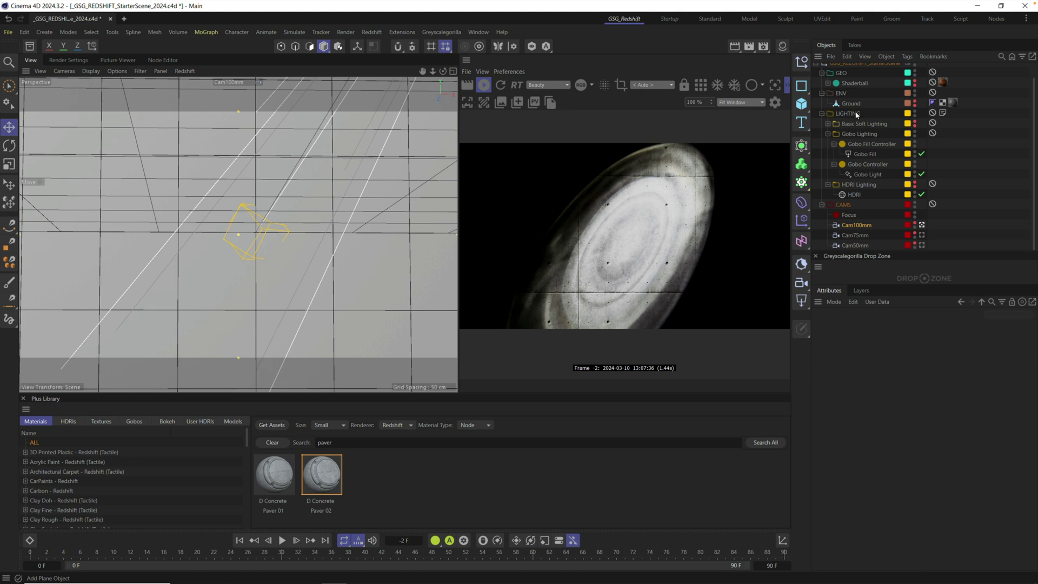
pyautogui.click(864, 166)
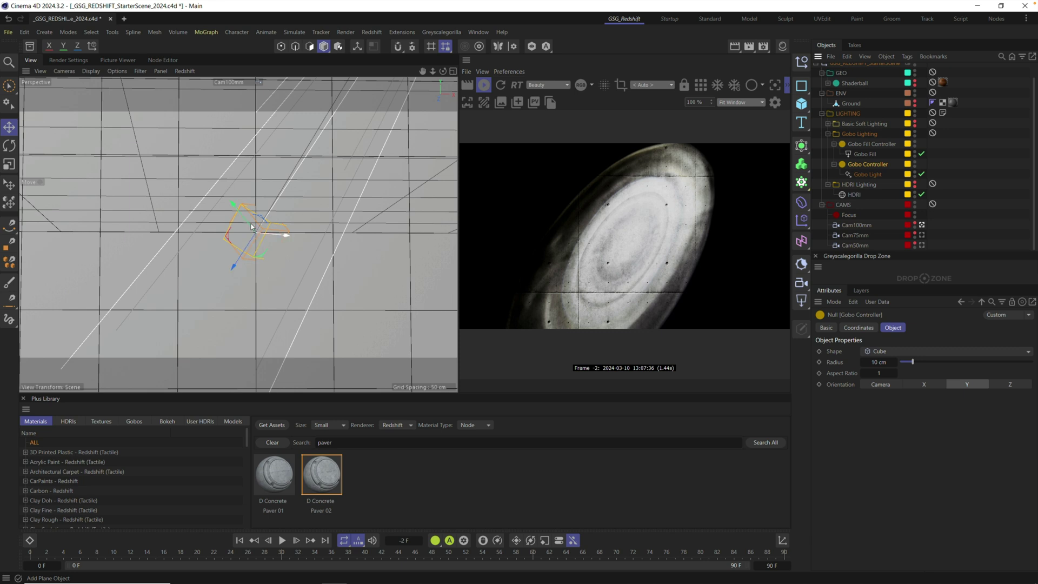
pyautogui.click(10, 147)
pyautogui.moveTo(248, 216); pyautogui.dragTo(269, 248)
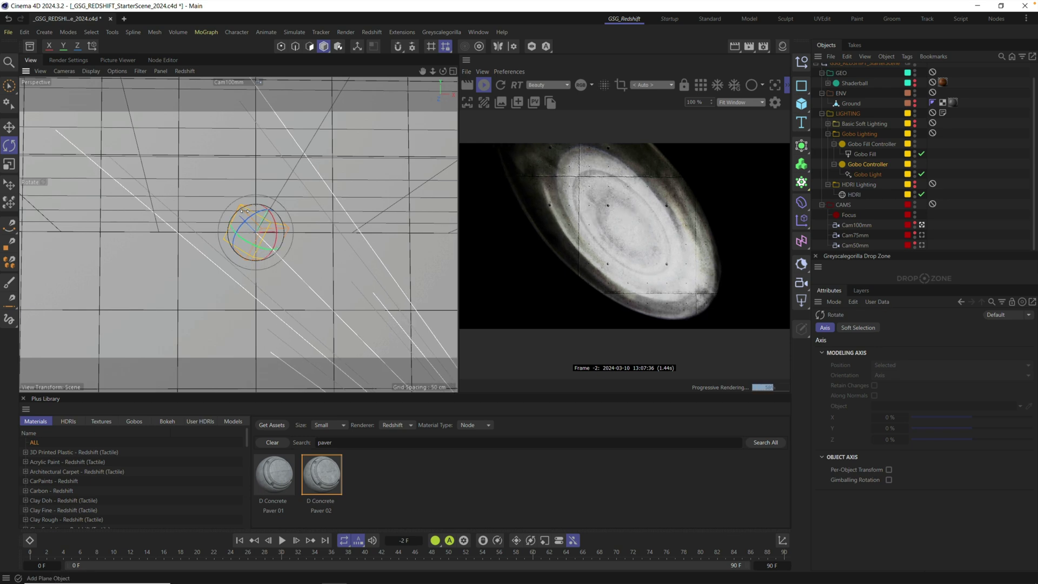
pyautogui.press('e')
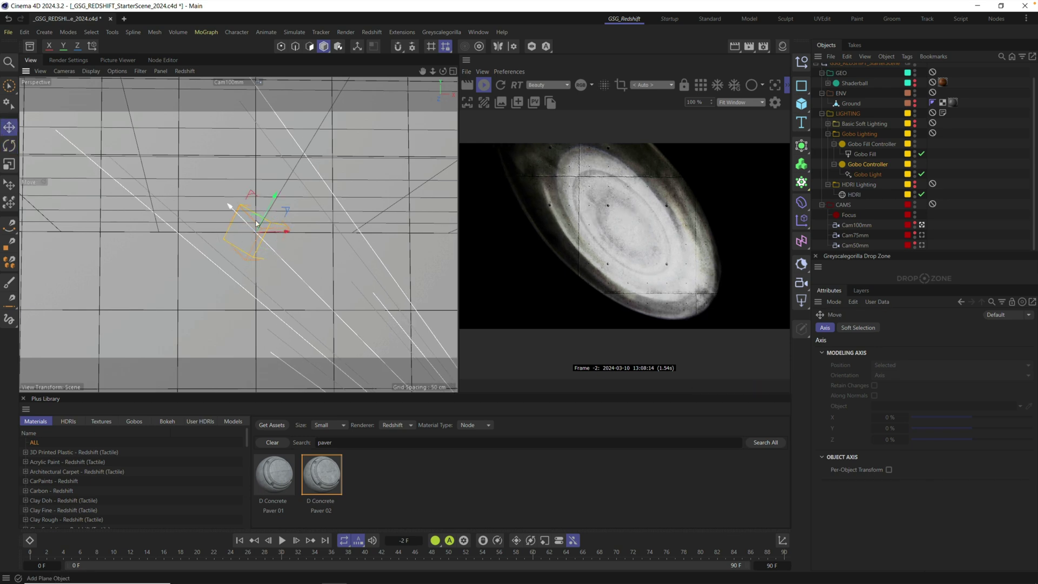
pyautogui.moveTo(261, 223); pyautogui.dragTo(267, 233)
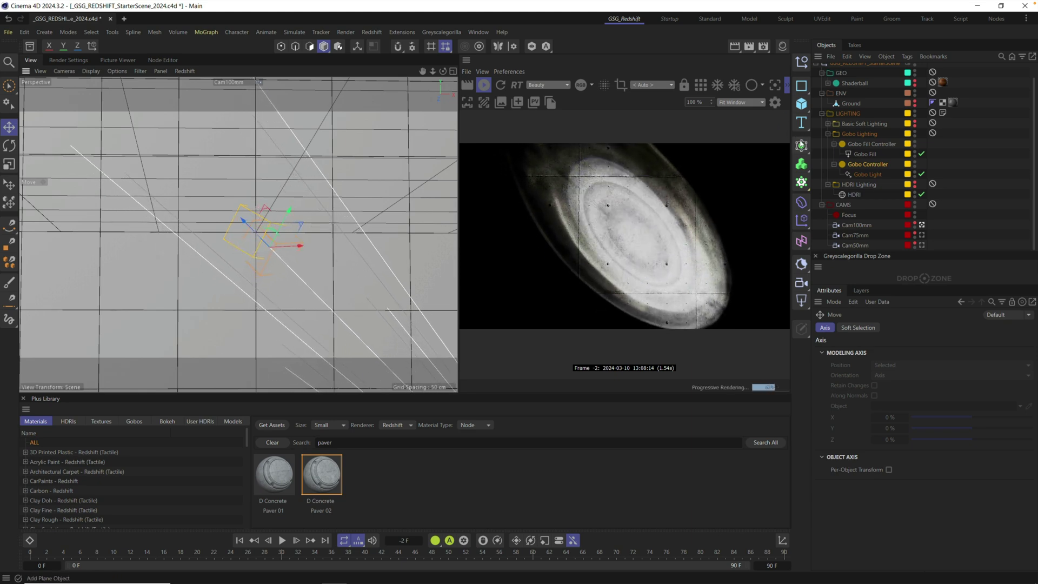
# Set the Gobo Light's cone angle to 34.1° and its exposure to 1.928
pyautogui.click(868, 174)
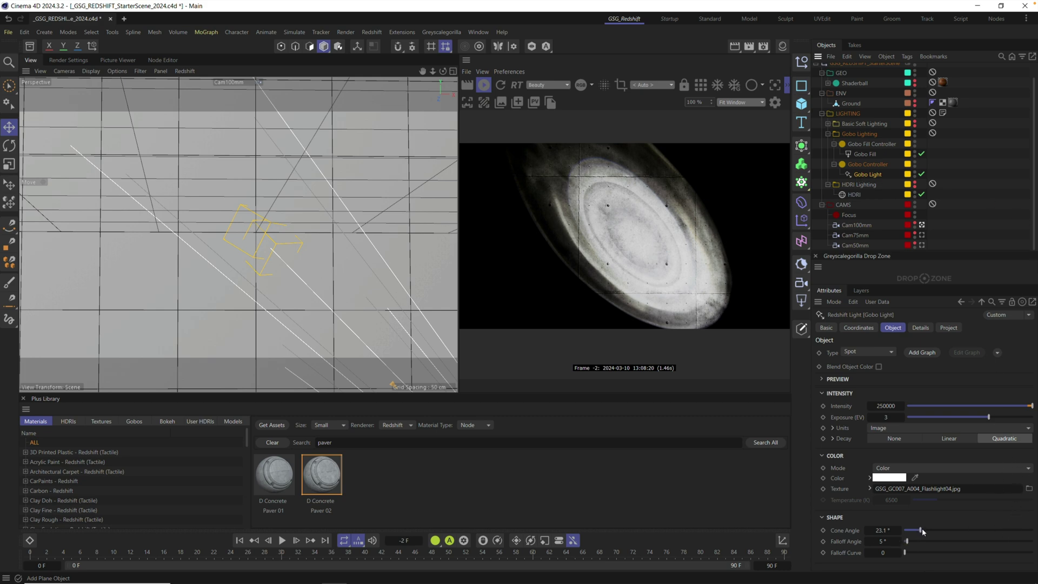
pyautogui.moveTo(922, 530); pyautogui.dragTo(925, 530)
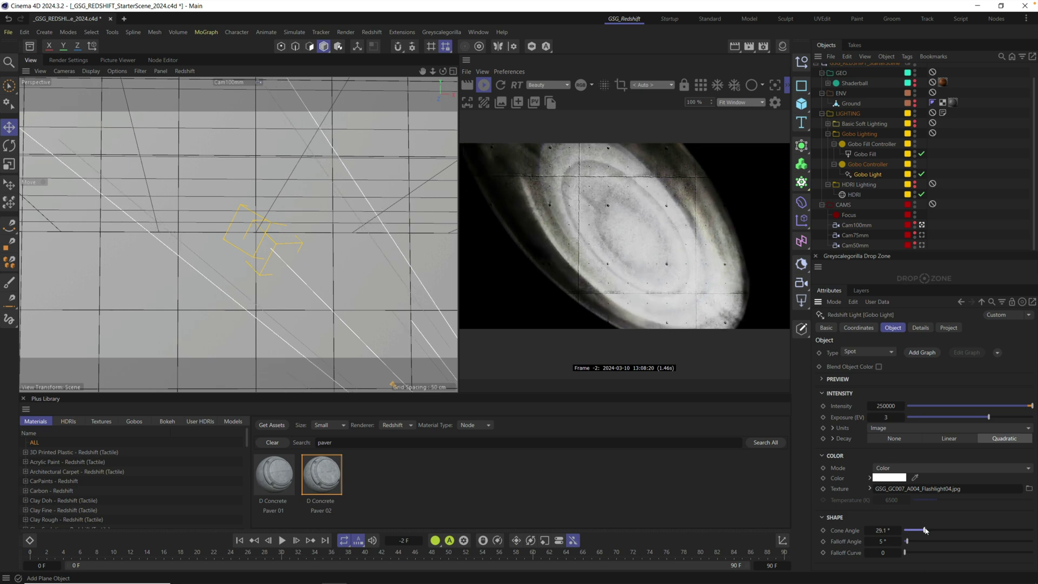
pyautogui.moveTo(925, 529); pyautogui.dragTo(927, 530)
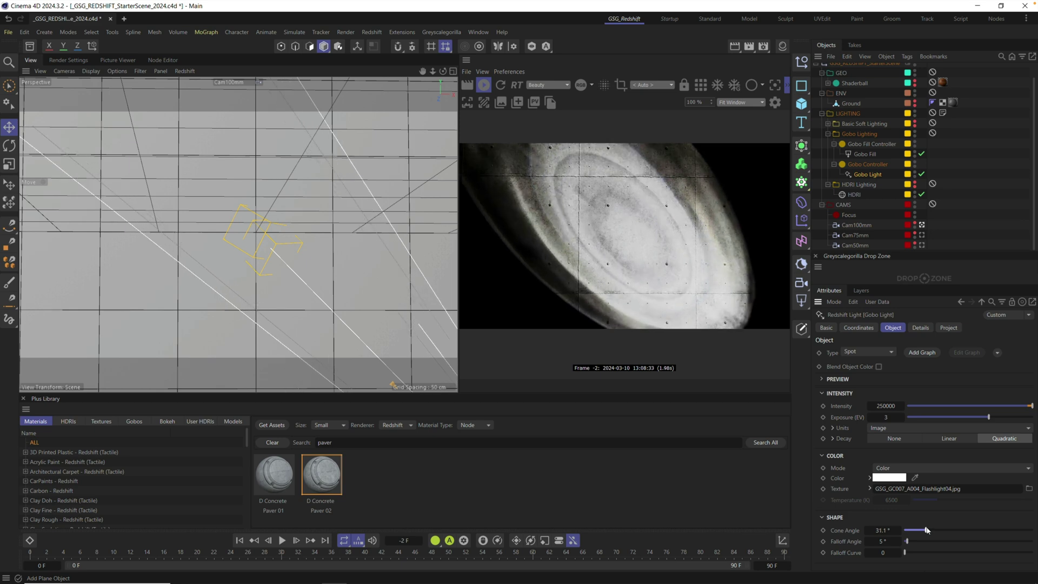
pyautogui.moveTo(988, 417); pyautogui.dragTo(982, 418)
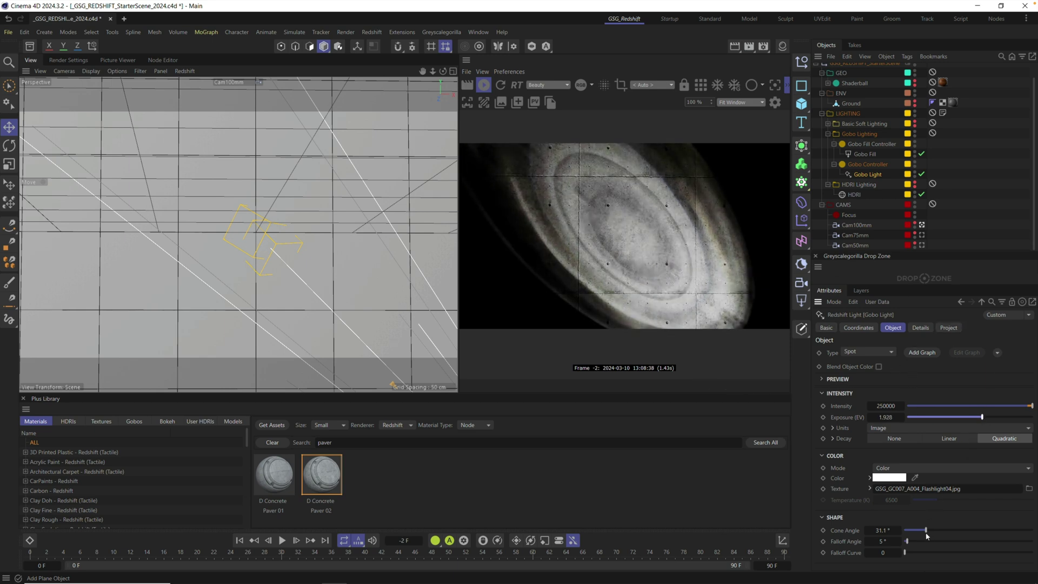
pyautogui.moveTo(926, 533); pyautogui.dragTo(930, 529)
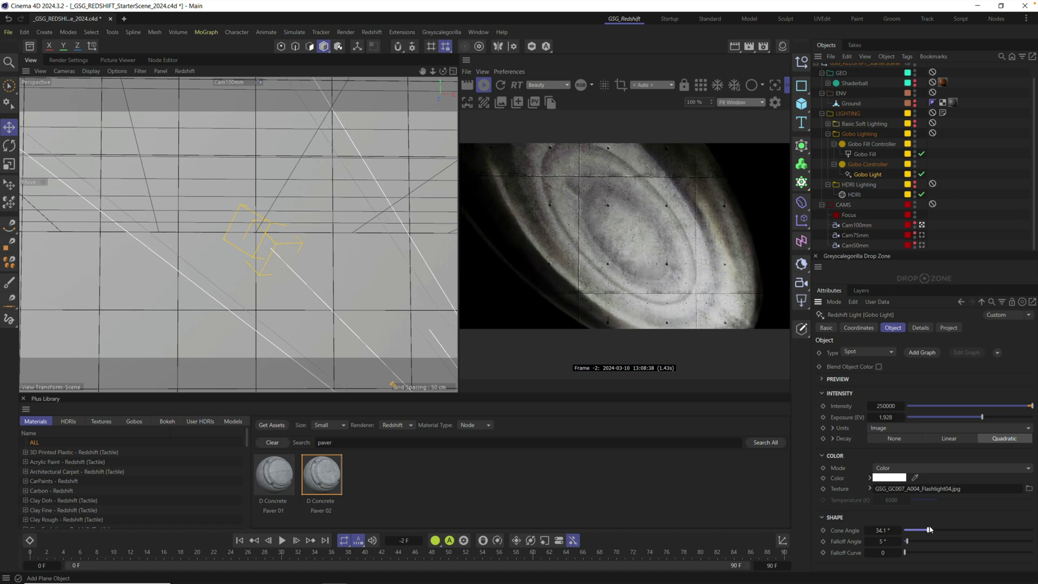
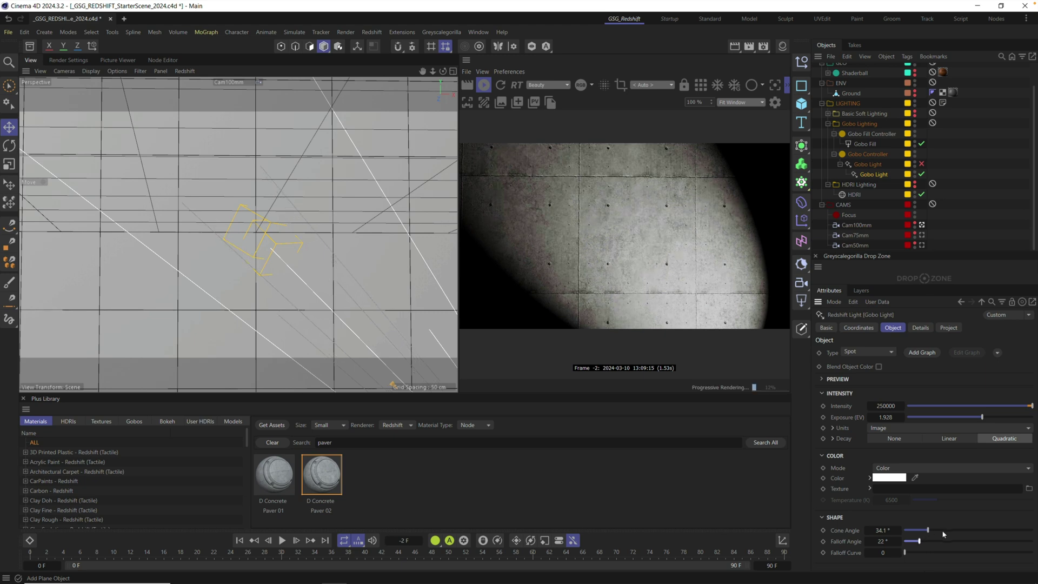
# Re-enable the textured Gobo Light, and set its untextured child light's cone angle to 50.1° and exposure to -0.161
pyautogui.moveTo(928, 530); pyautogui.dragTo(934, 531)
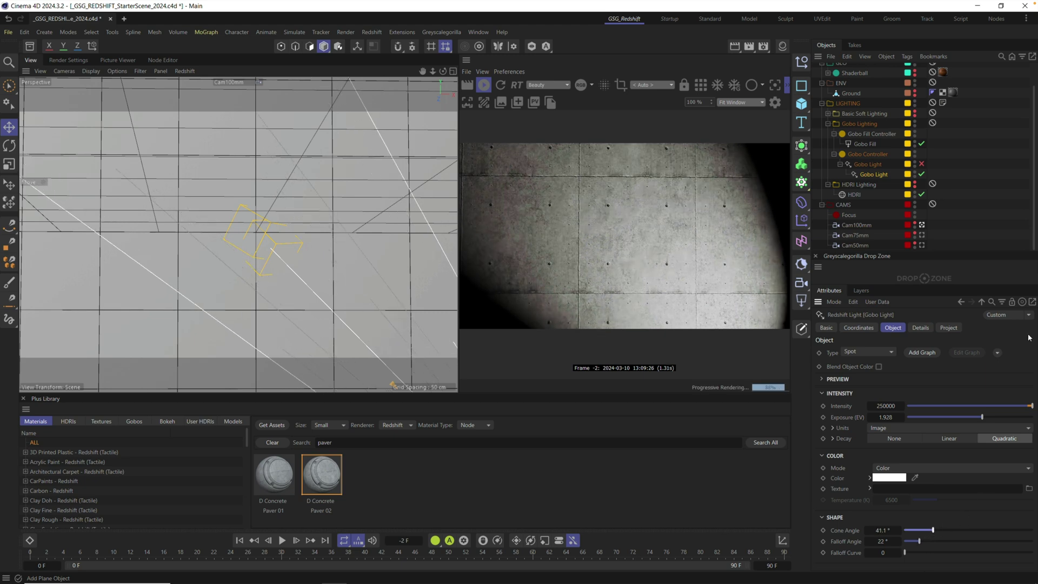
pyautogui.click(922, 164)
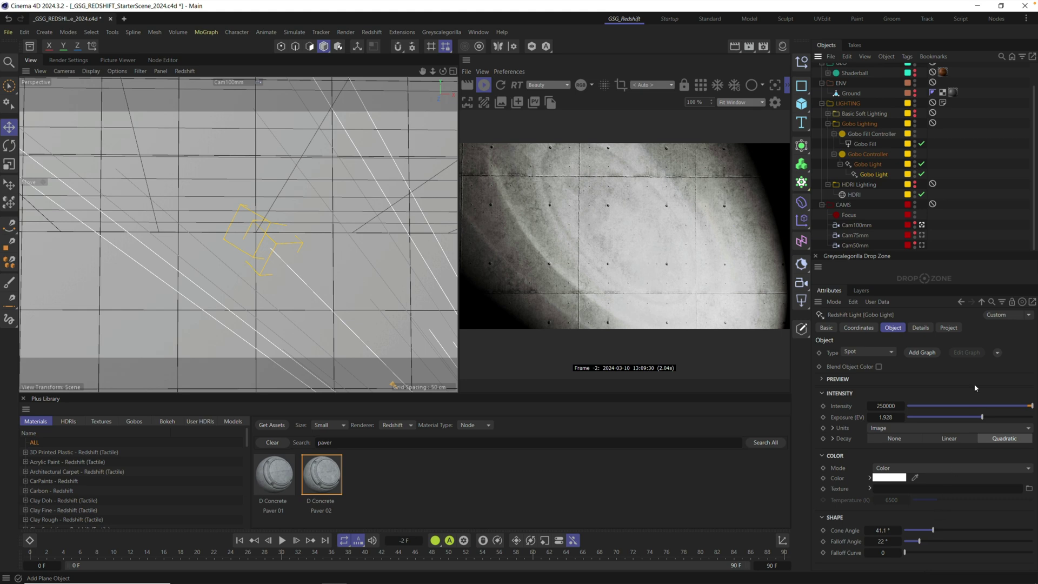
pyautogui.click(971, 417)
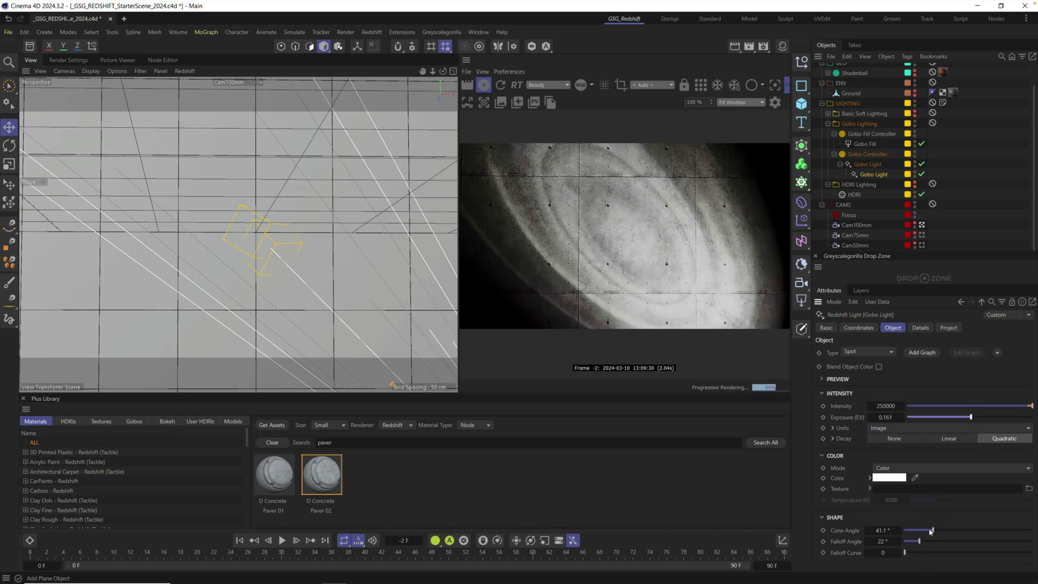
pyautogui.moveTo(933, 531); pyautogui.dragTo(939, 533)
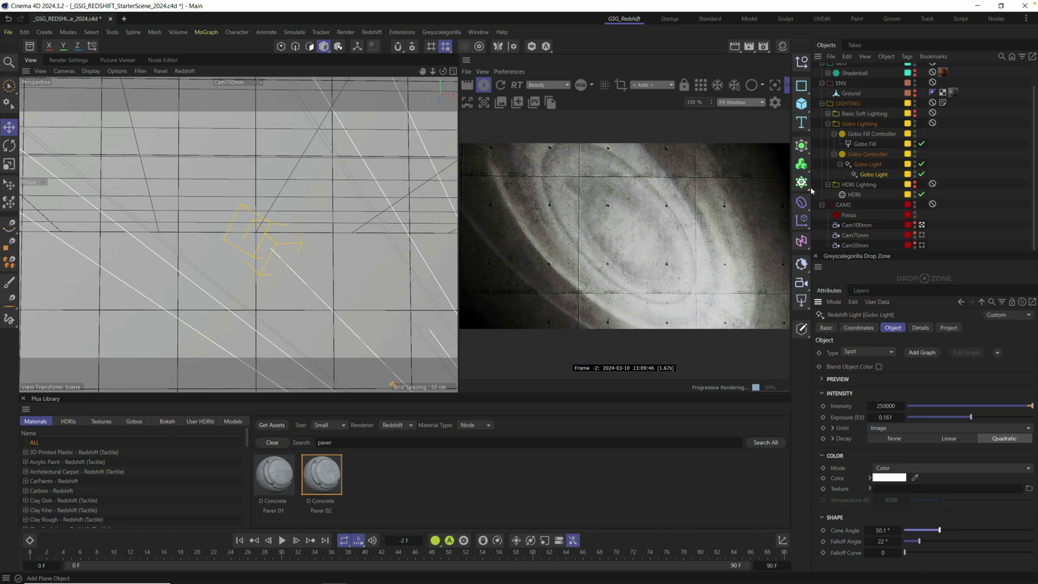
pyautogui.click(921, 174)
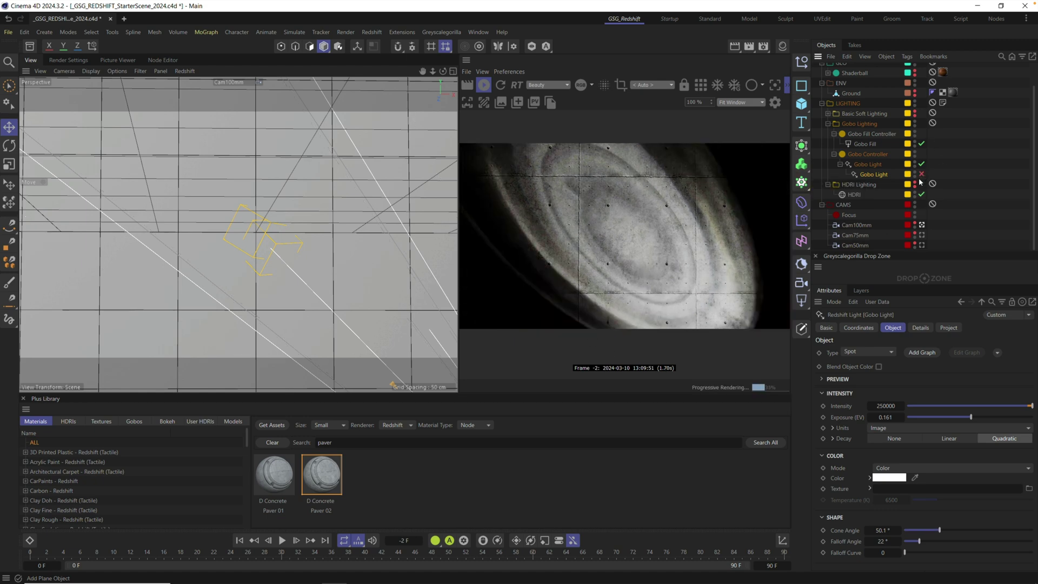
pyautogui.click(922, 174)
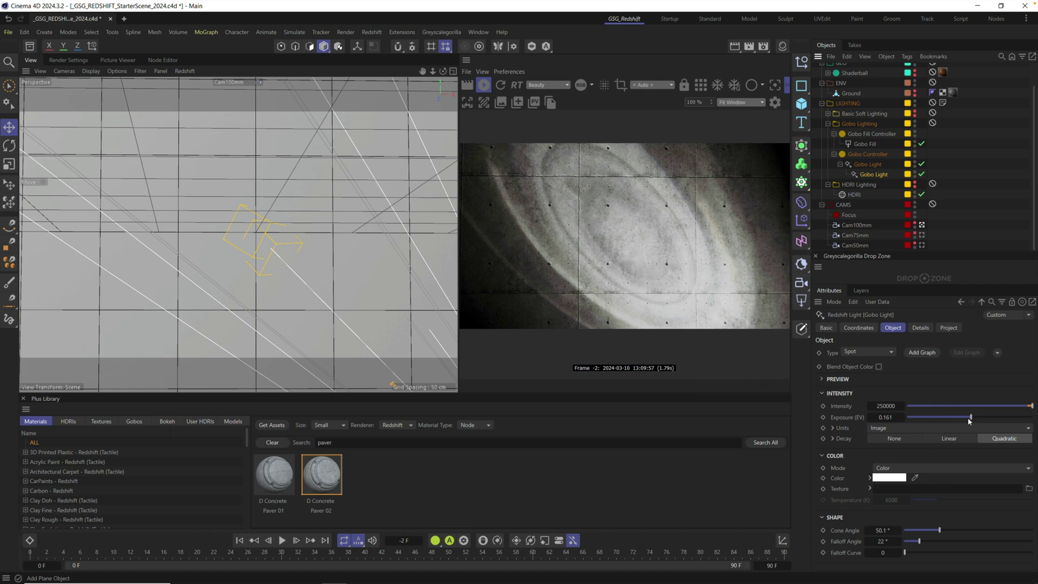
pyautogui.moveTo(968, 419); pyautogui.dragTo(968, 416)
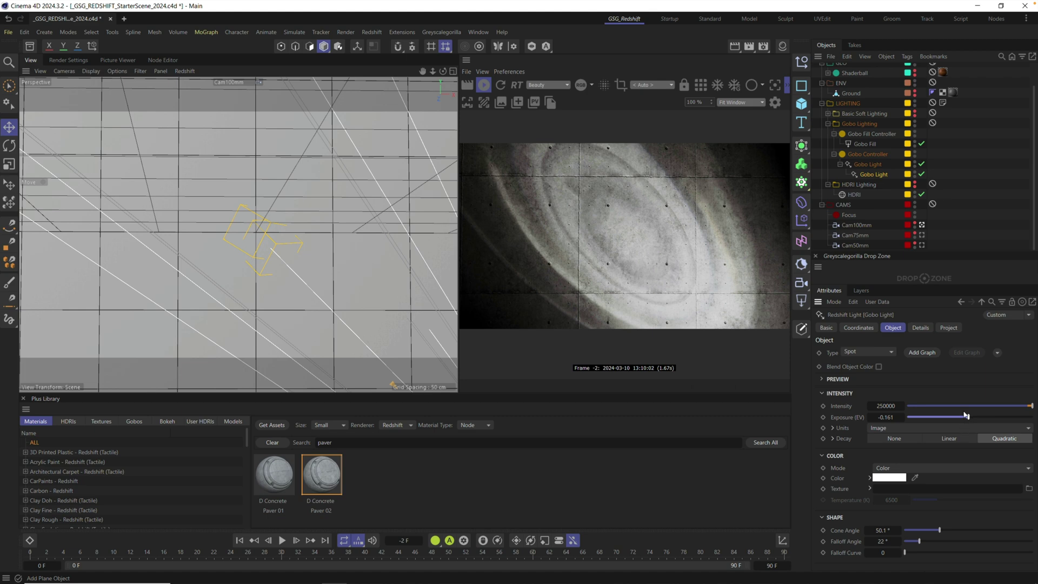
# Move the Gobo Controller about 6.3 cm along its Z axis and rotate it slightly, and widen the render view
pyautogui.click(863, 154)
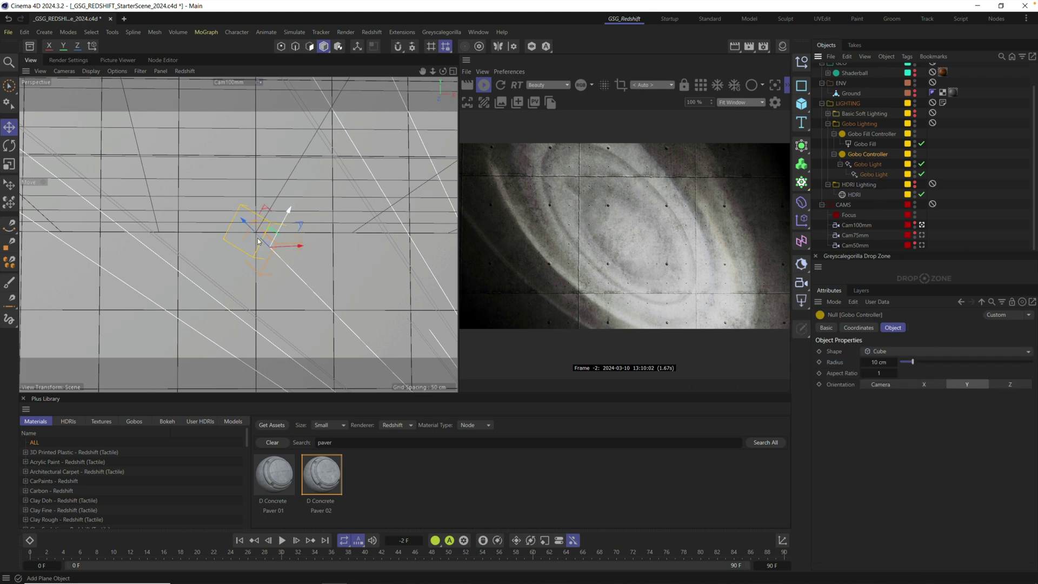
pyautogui.moveTo(265, 240); pyautogui.dragTo(238, 213)
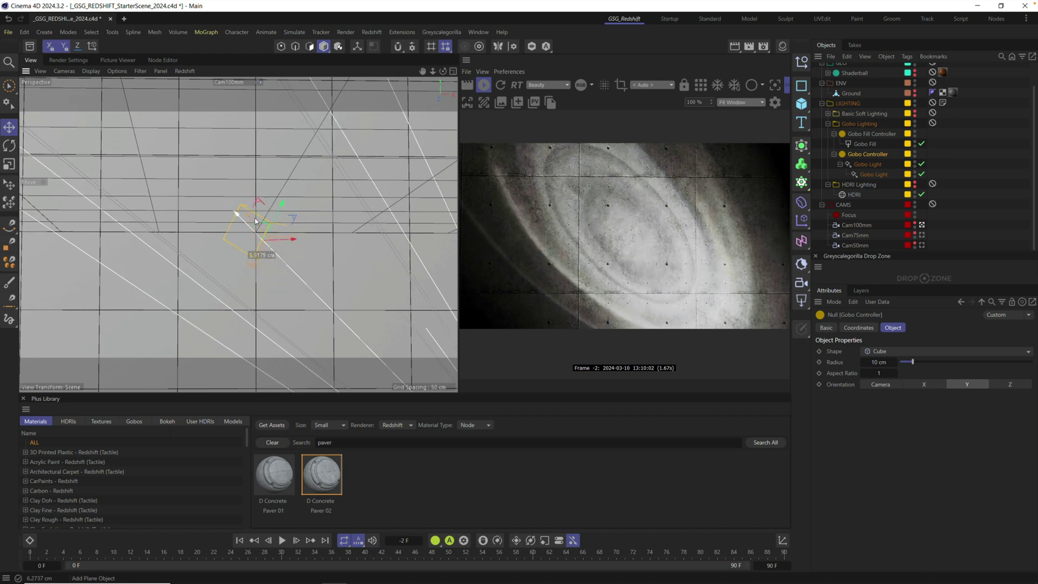
pyautogui.click(9, 145)
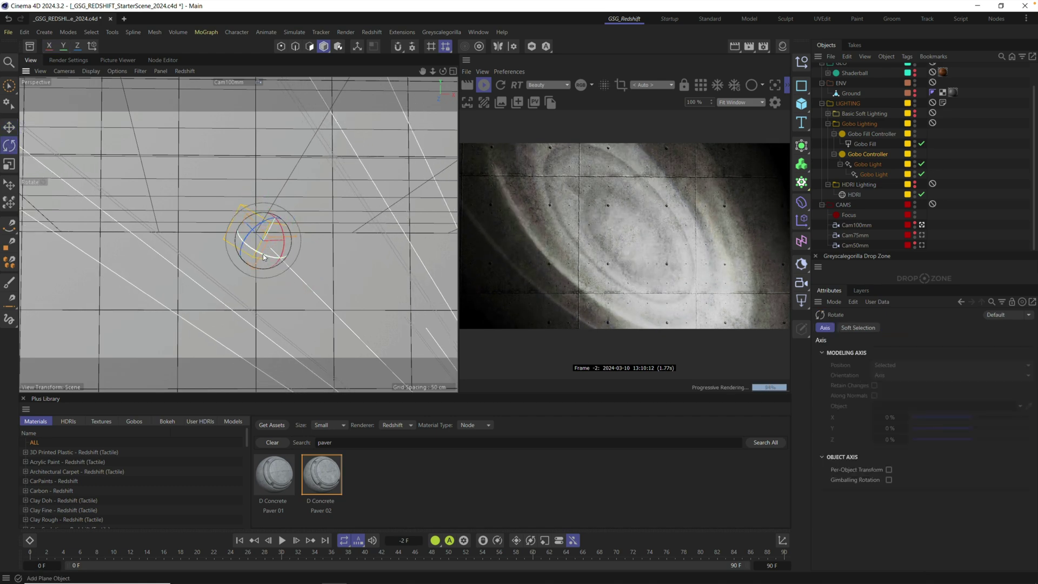
pyautogui.moveTo(260, 251); pyautogui.dragTo(273, 253)
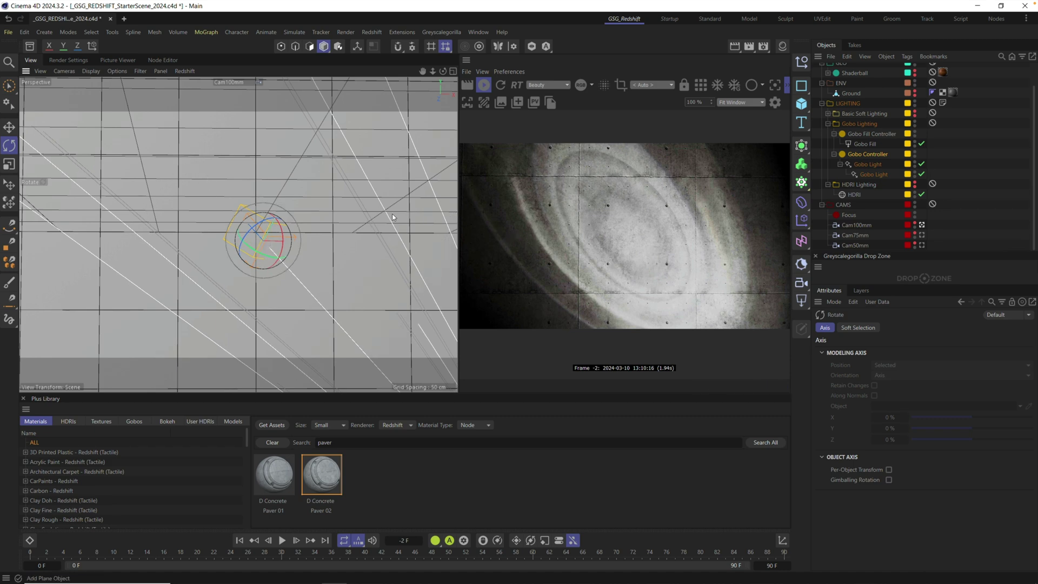
pyautogui.moveTo(459, 212); pyautogui.dragTo(385, 213)
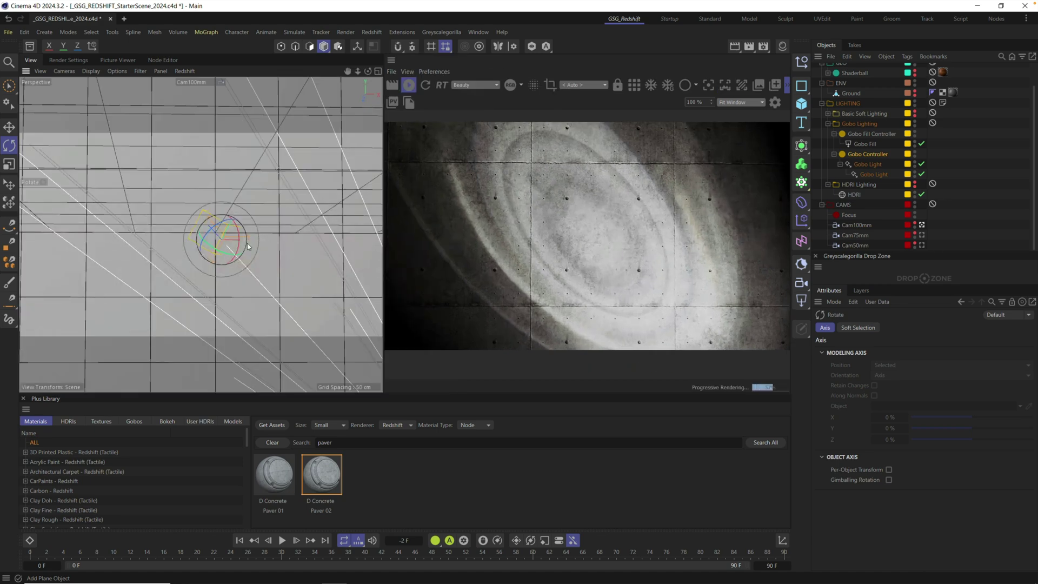
# Place the Focus null onto the wall plane with the Place tool
pyautogui.moveTo(247, 244); pyautogui.dragTo(227, 260)
pyautogui.click(849, 215)
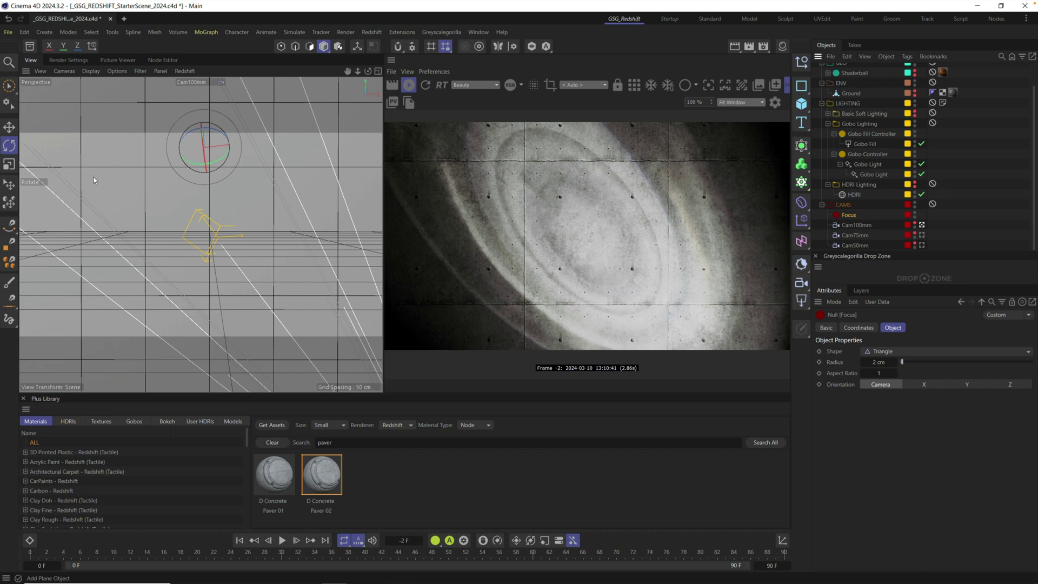
pyautogui.click(11, 184)
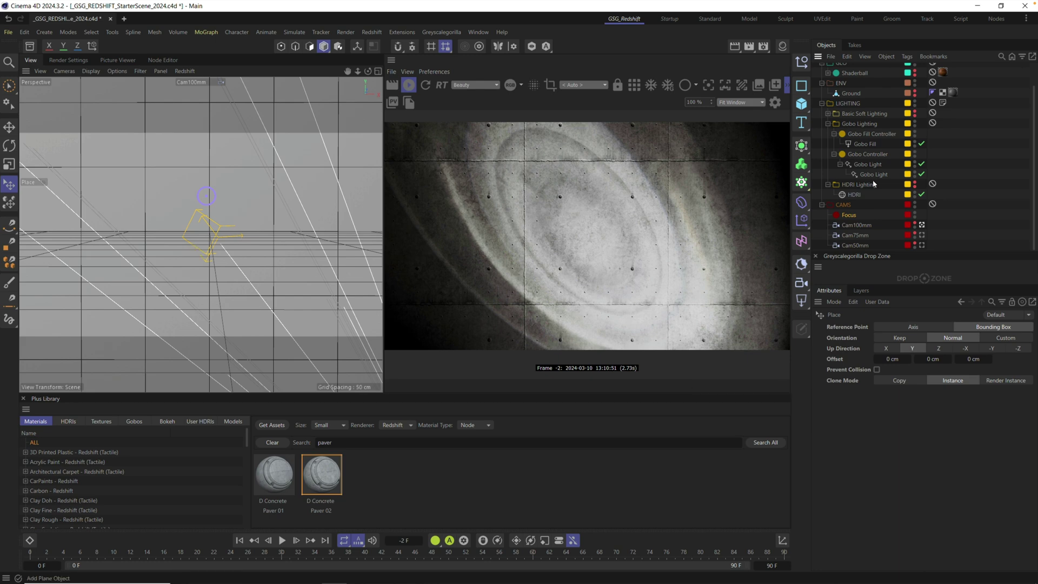
# Set the textured Gobo Light's exposure to 1.124 and its untextured child light's exposure to -0.321
pyautogui.click(869, 164)
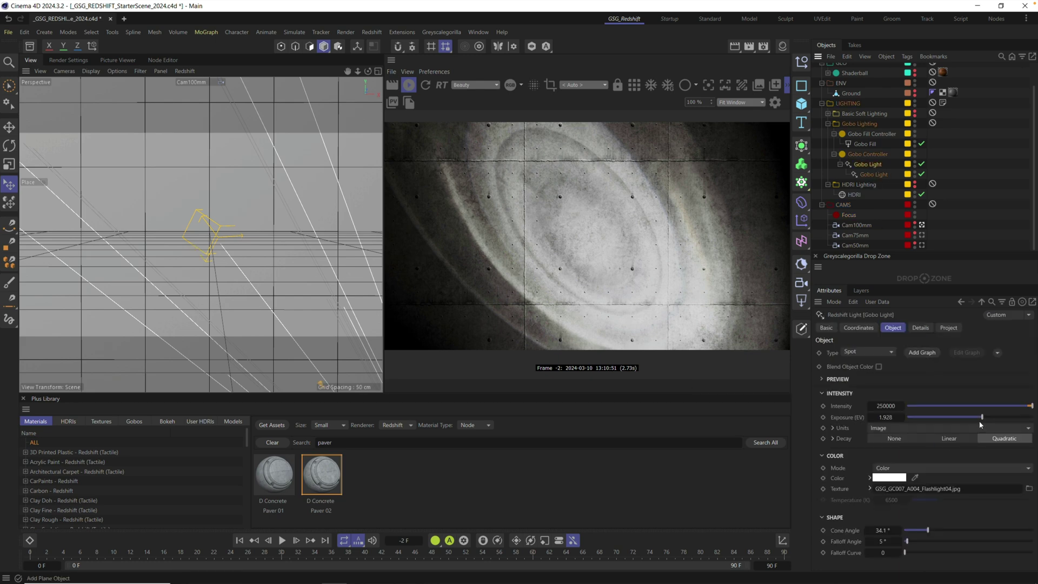
pyautogui.moveTo(976, 418); pyautogui.dragTo(978, 418)
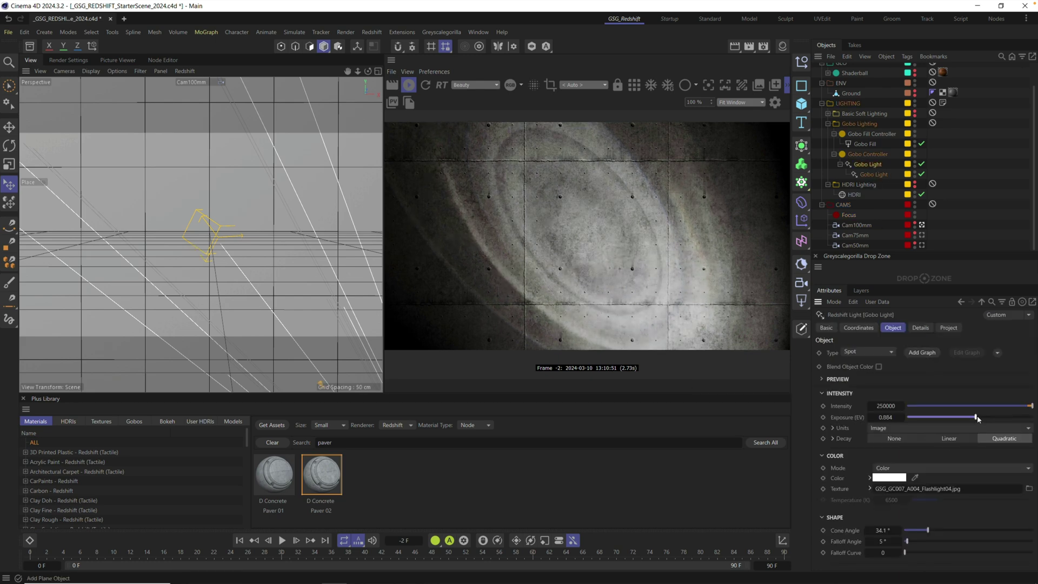
pyautogui.click(870, 177)
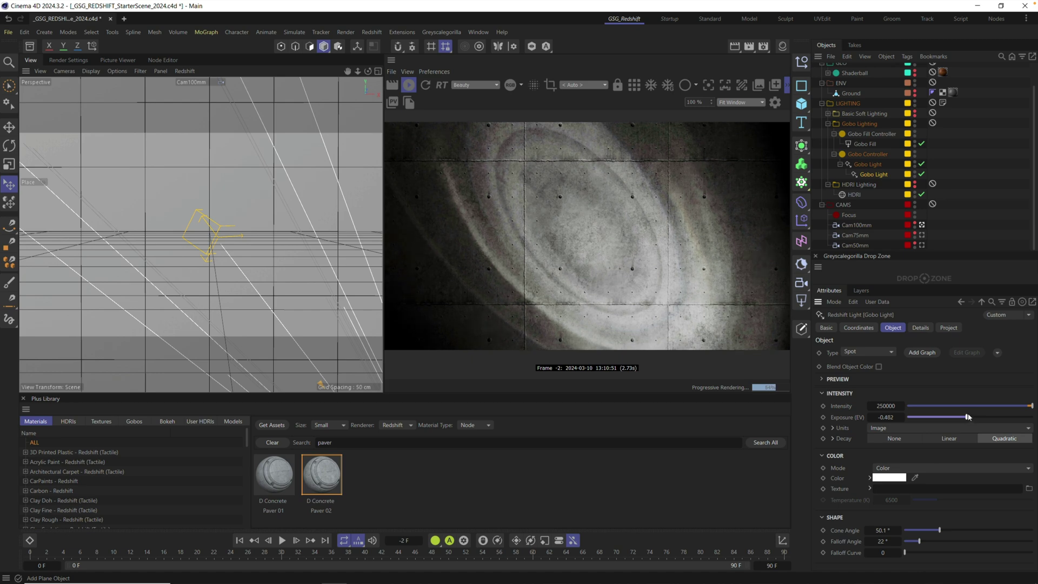
pyautogui.moveTo(968, 417); pyautogui.dragTo(970, 414)
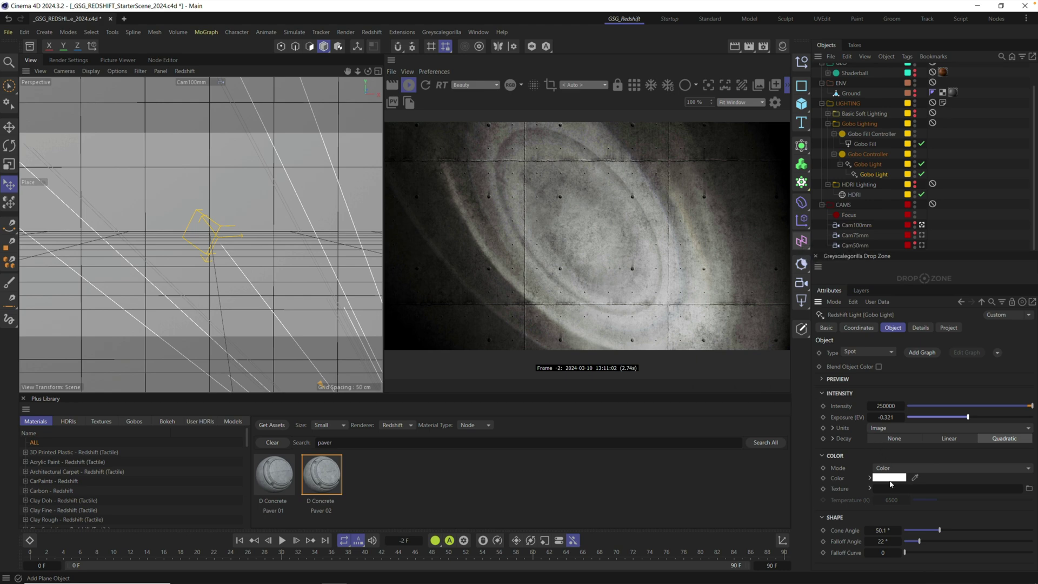
# Apply the Advantix_200 LUT in the render view's post effects settings with a LUT strength of 0.59
pyautogui.click(775, 103)
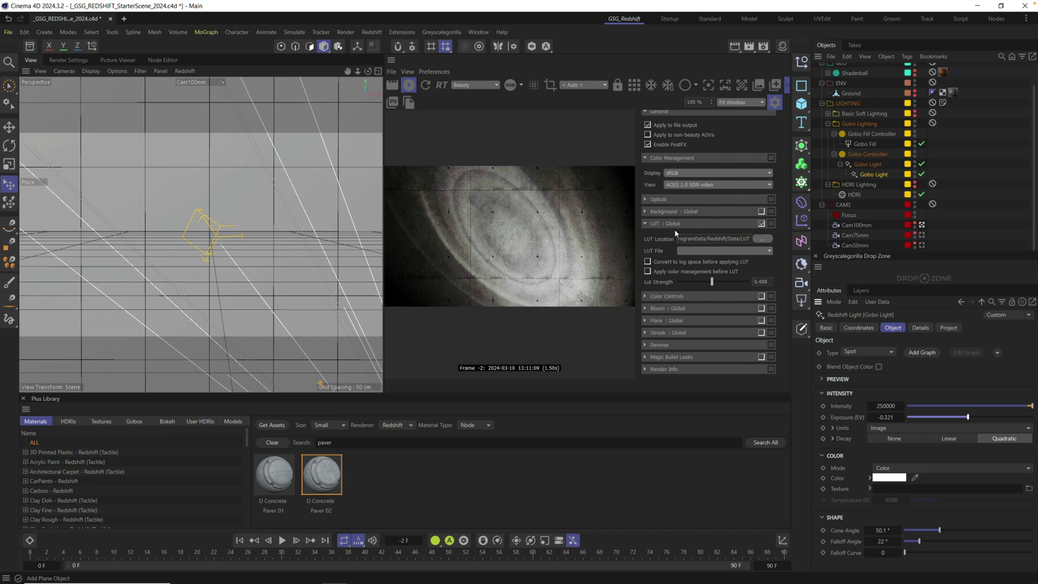
pyautogui.click(746, 250)
pyautogui.click(736, 269)
pyautogui.click(732, 282)
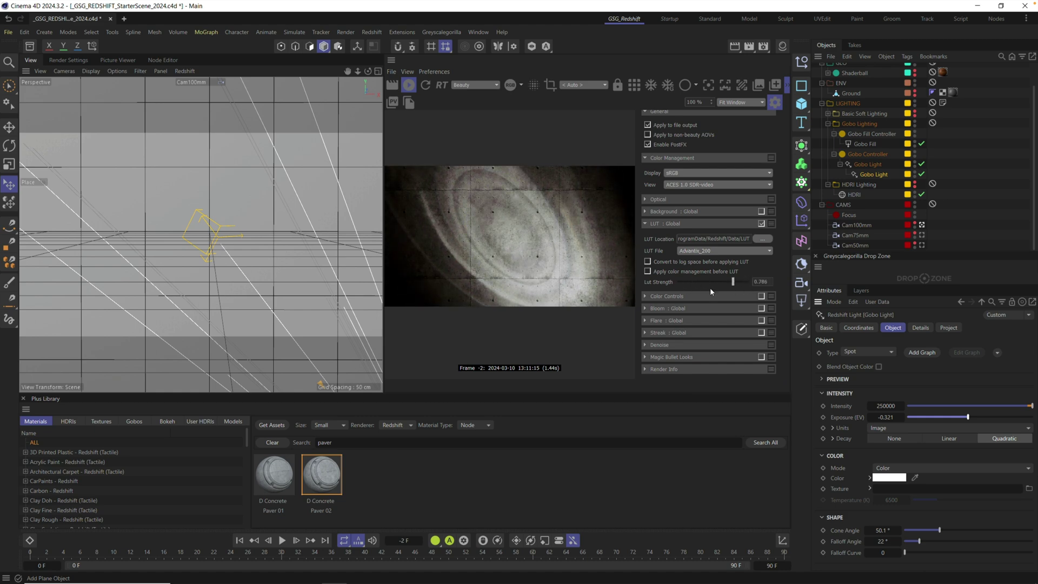
pyautogui.click(720, 282)
pyautogui.moveTo(705, 282); pyautogui.dragTo(718, 290)
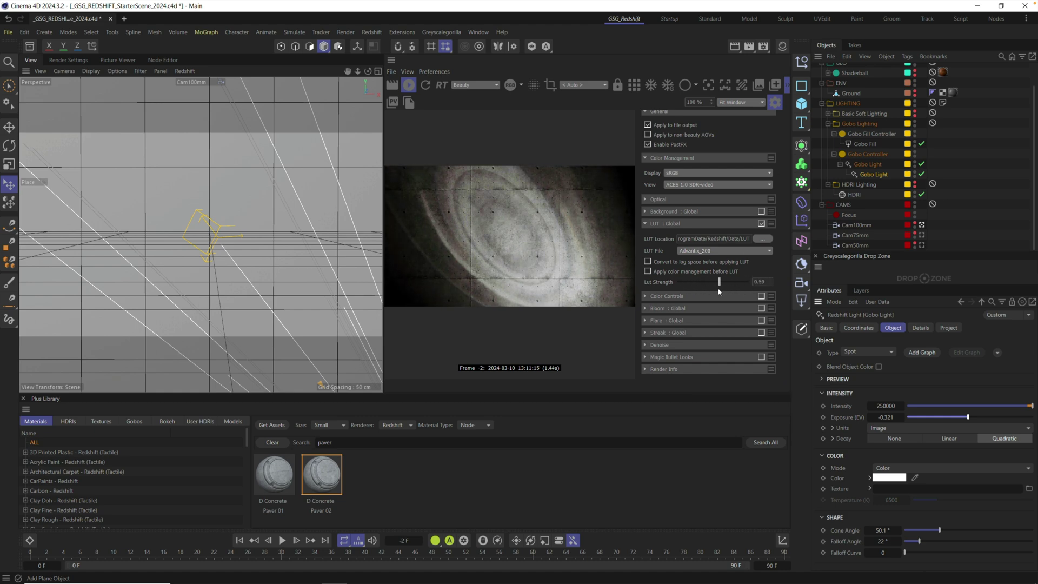
pyautogui.click(779, 103)
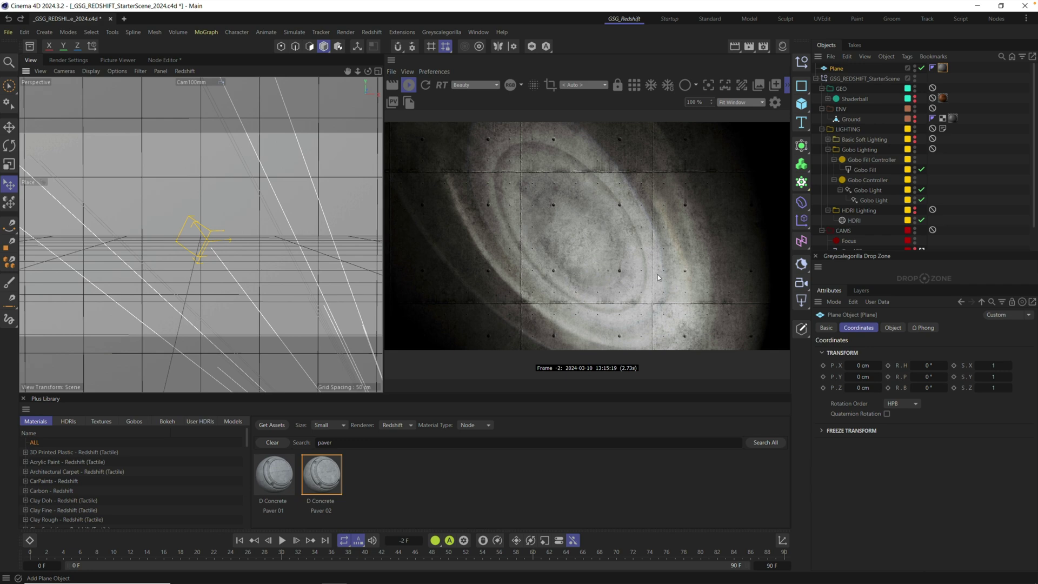
# Add a Signal tag to the textured Gobo Light and link the light's rotation to it
pyautogui.click(867, 190)
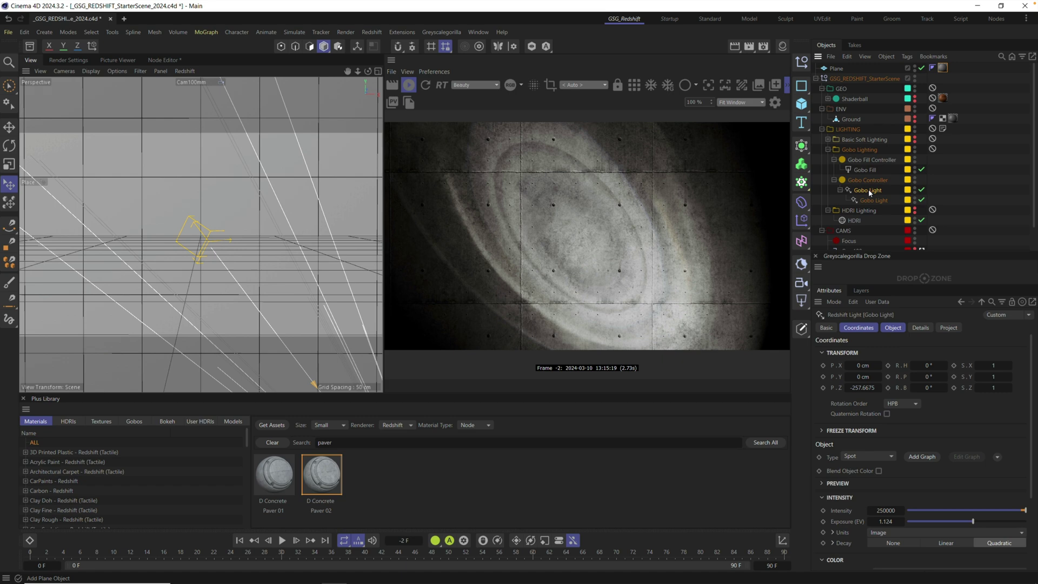
pyautogui.click(899, 380)
pyautogui.moveTo(924, 279); pyautogui.dragTo(924, 278)
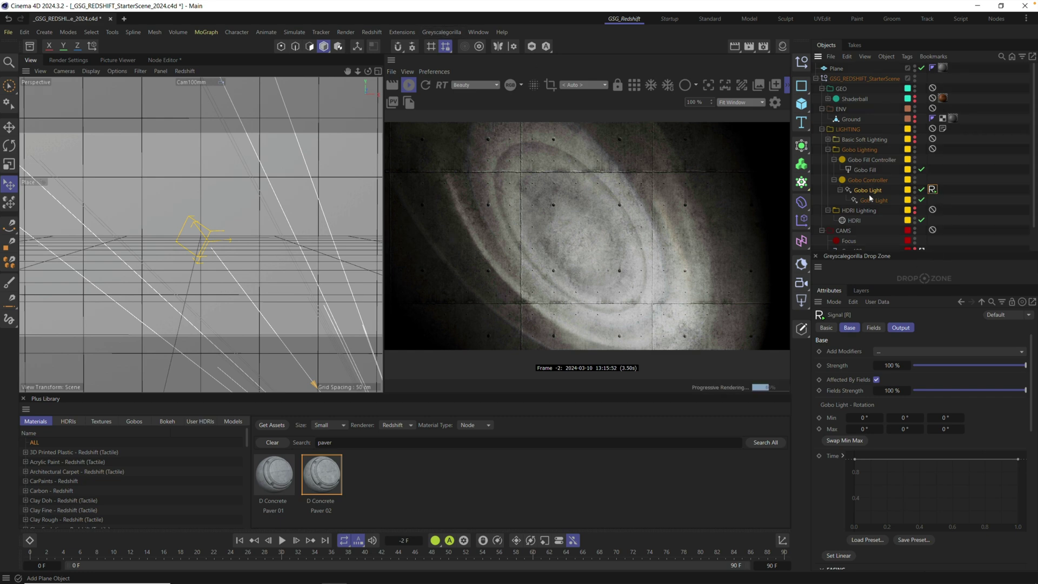
# Add a Noise modifier to the Signal tag with variation H 12°, P 9° and B 10°, and preview the light's motion
pyautogui.click(890, 352)
pyautogui.click(900, 372)
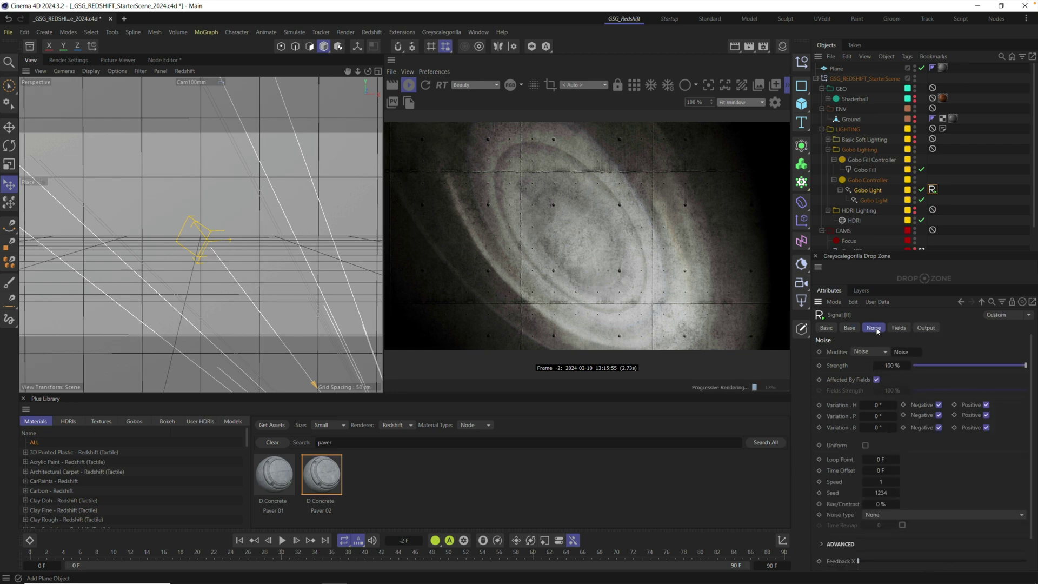
pyautogui.moveTo(885, 405)
pyautogui.mouseDown()
pyautogui.moveTo(886, 416)
pyautogui.moveTo(875, 416)
pyautogui.mouseUp()
pyautogui.press('Tab')
pyautogui.write('10')
pyautogui.hotkey('shift', 'Tab')
pyautogui.hotkey('shift', 'Tab')
pyautogui.write('12')
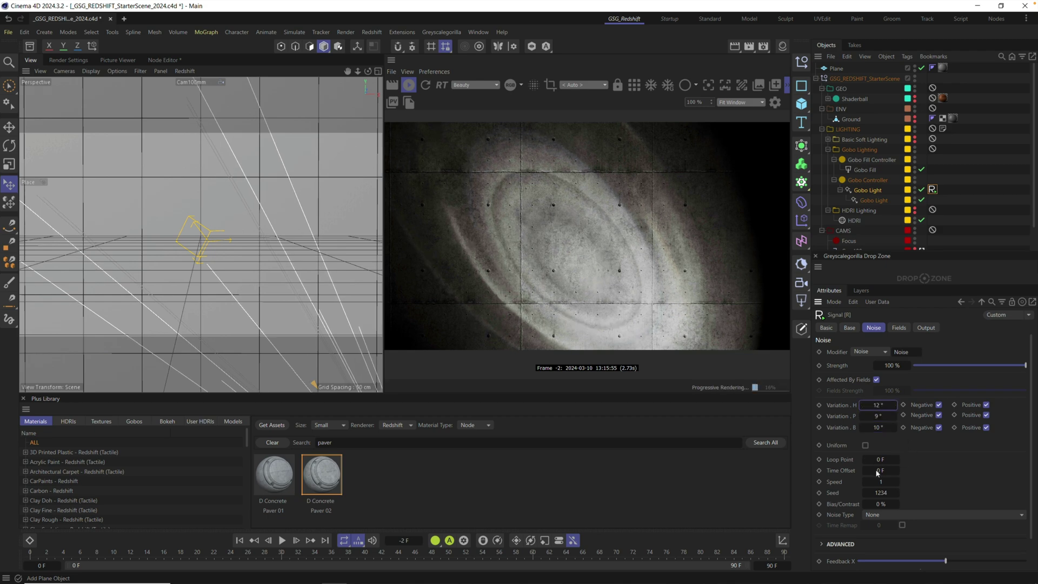
pyautogui.click(282, 540)
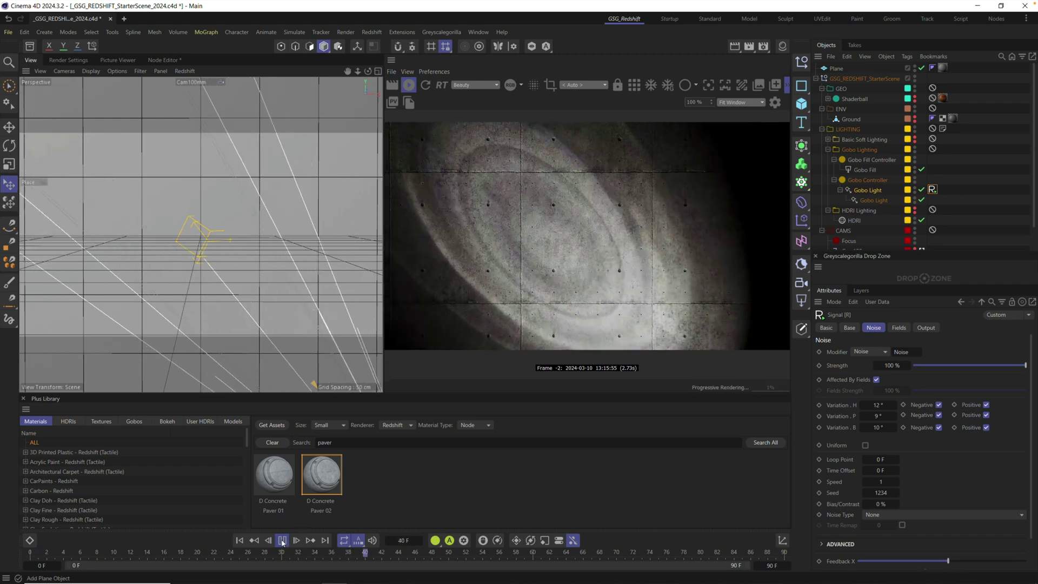
pyautogui.click(285, 544)
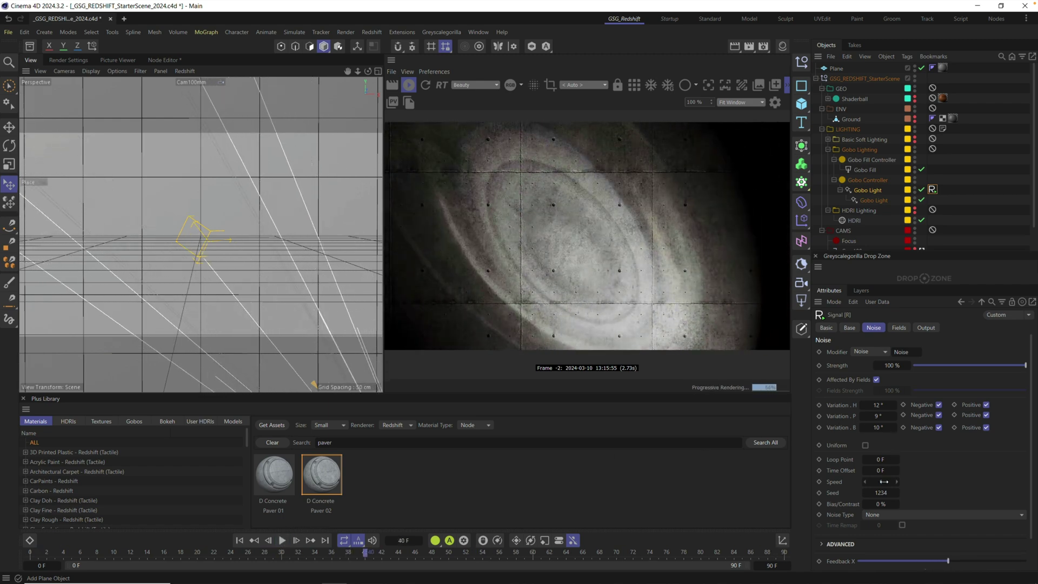
# Set the noise speed to 1.12 and its bias/contrast to 34 %, and play back the animation
pyautogui.moveTo(885, 481); pyautogui.dragTo(902, 504)
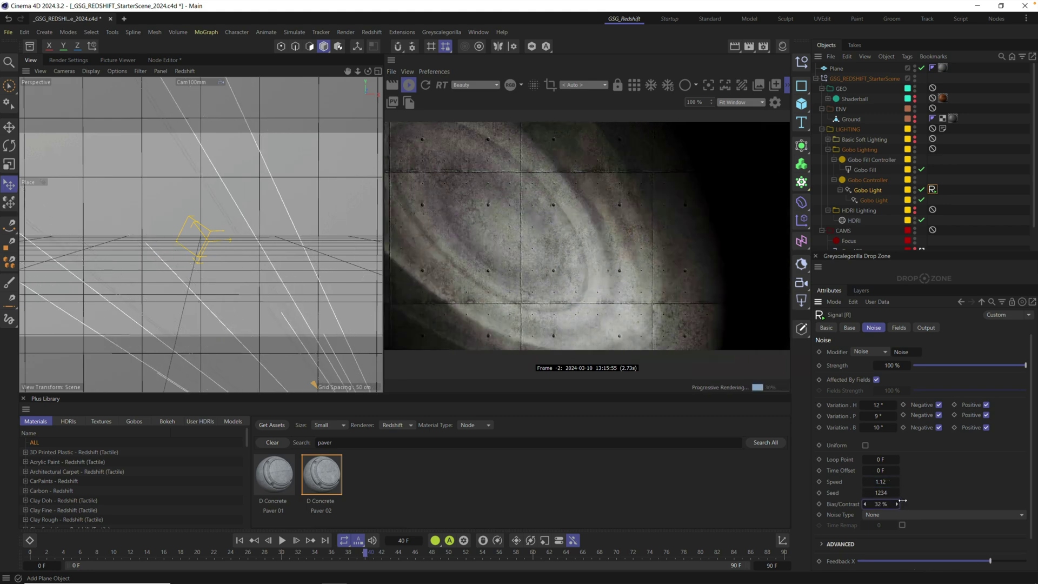
pyautogui.click(281, 540)
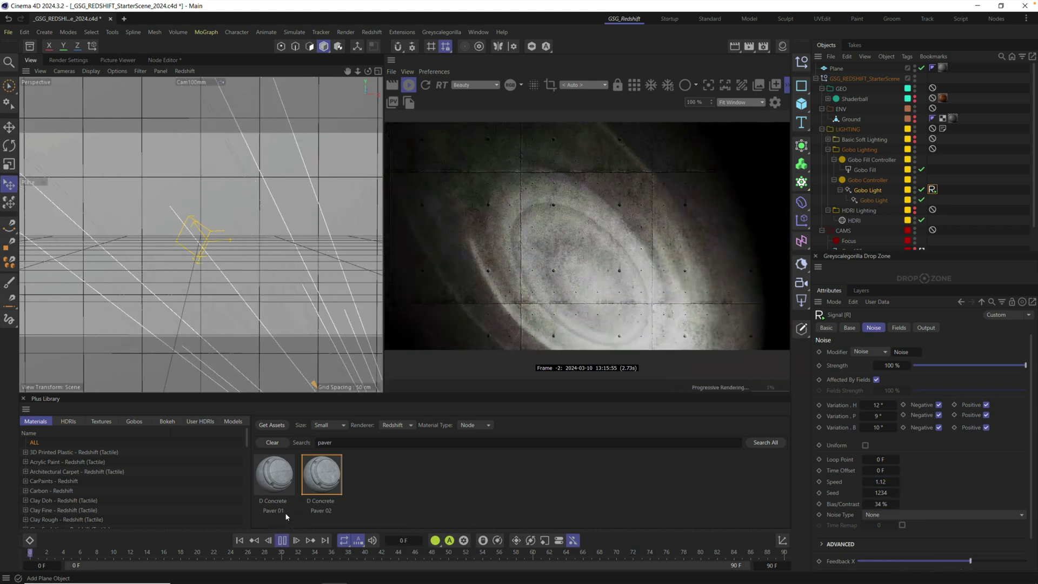
pyautogui.click(282, 541)
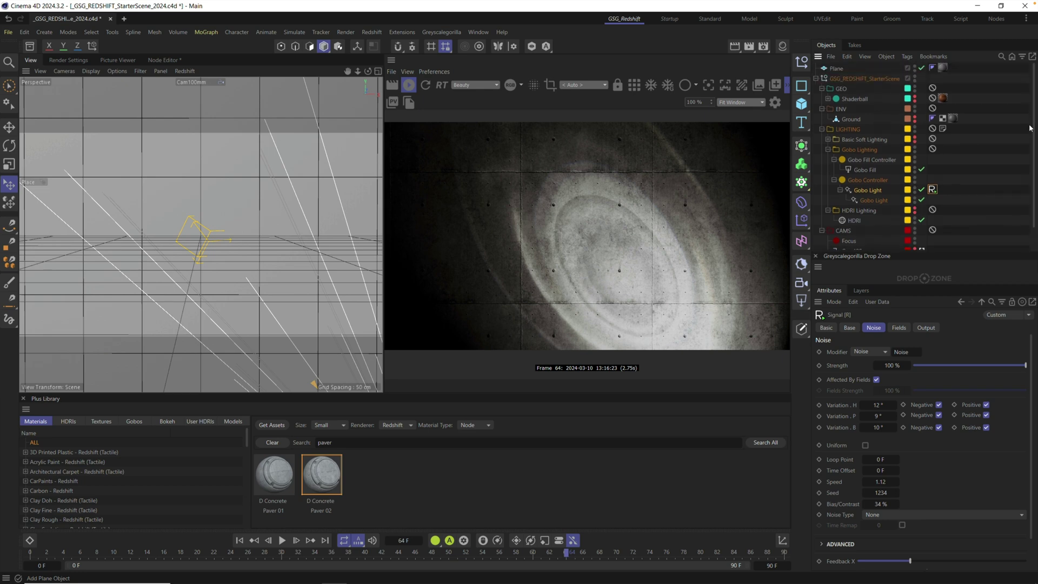
# Add a GorillaCam that uses Cam100mm as its input camera
pyautogui.scroll(-2, 1033, 192)
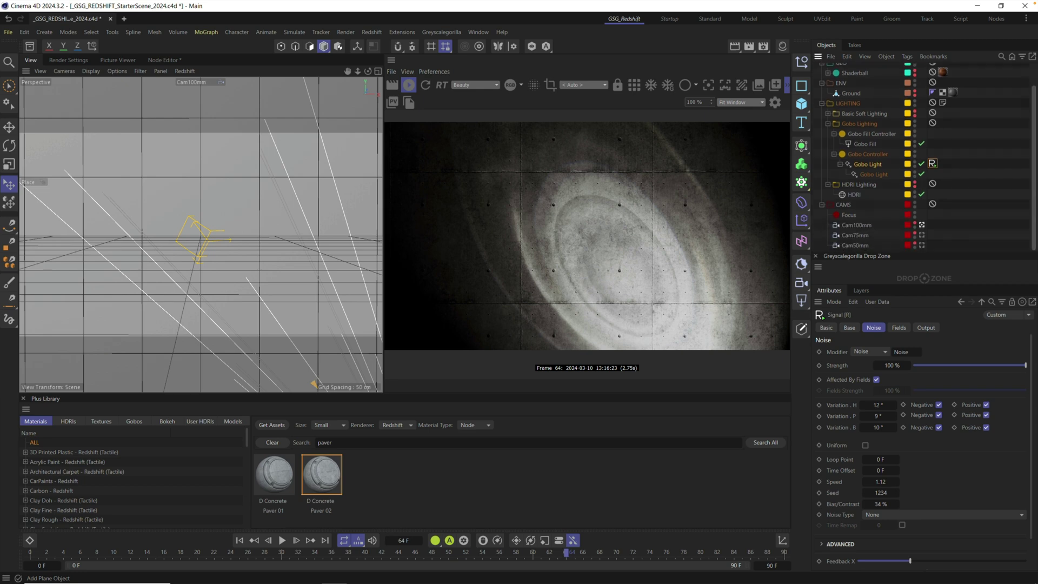
pyautogui.click(859, 225)
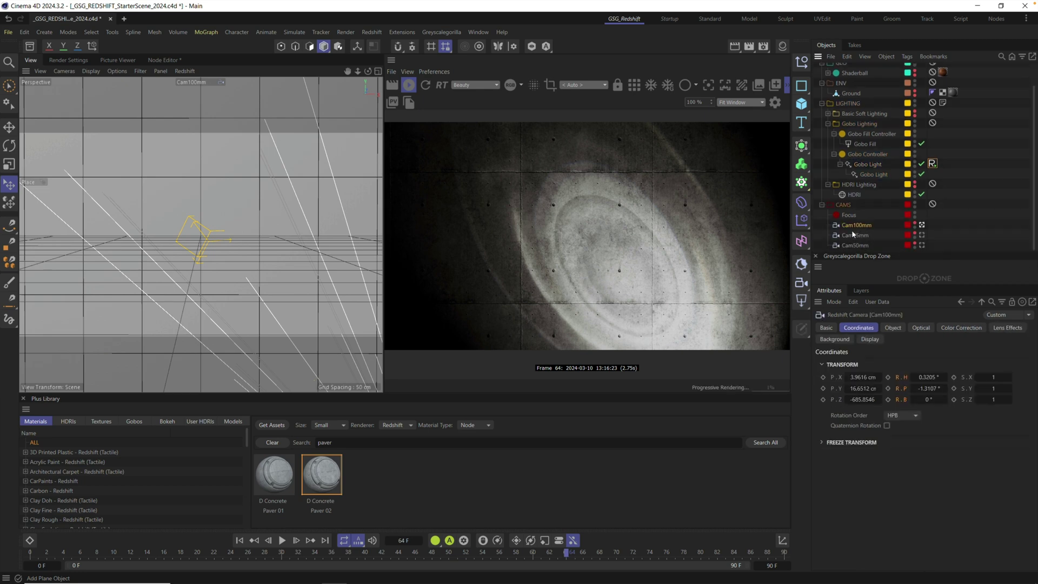
pyautogui.click(442, 33)
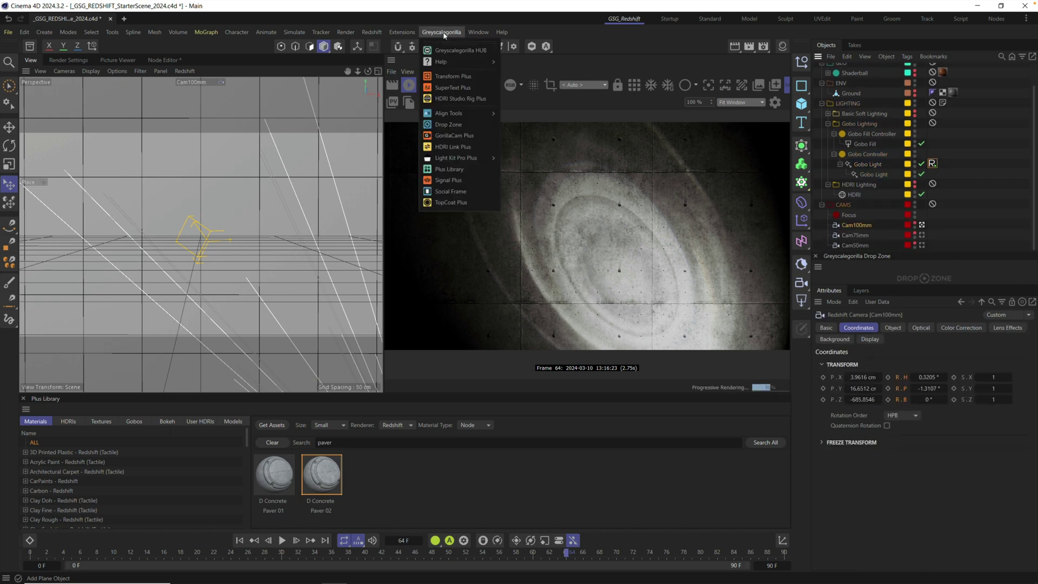
pyautogui.click(454, 136)
pyautogui.scroll(2, 1027, 135)
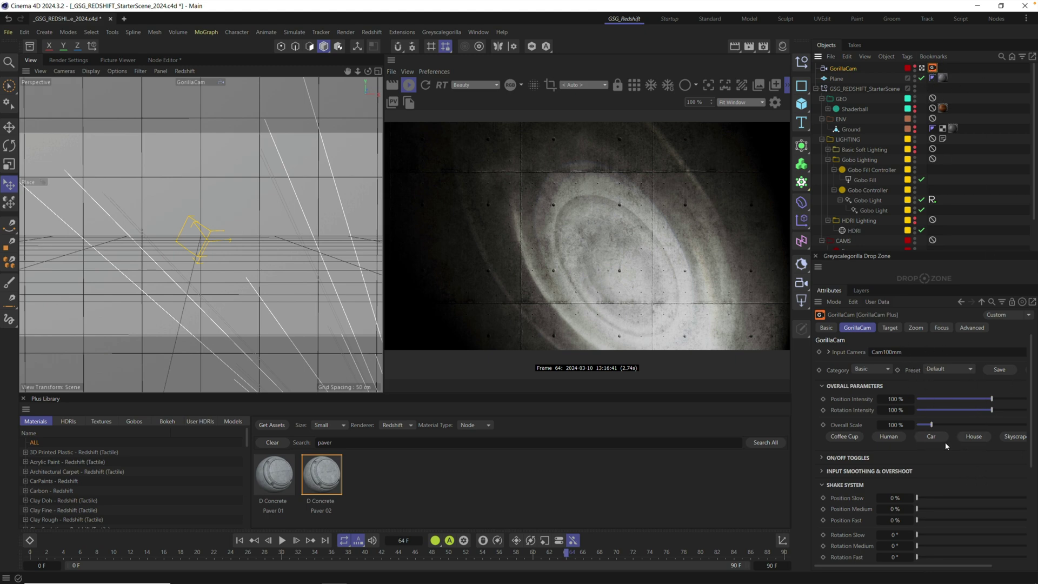
# Apply the Basic Shake preset to the GorillaCam and play the animation to preview the camera shake
pyautogui.click(946, 371)
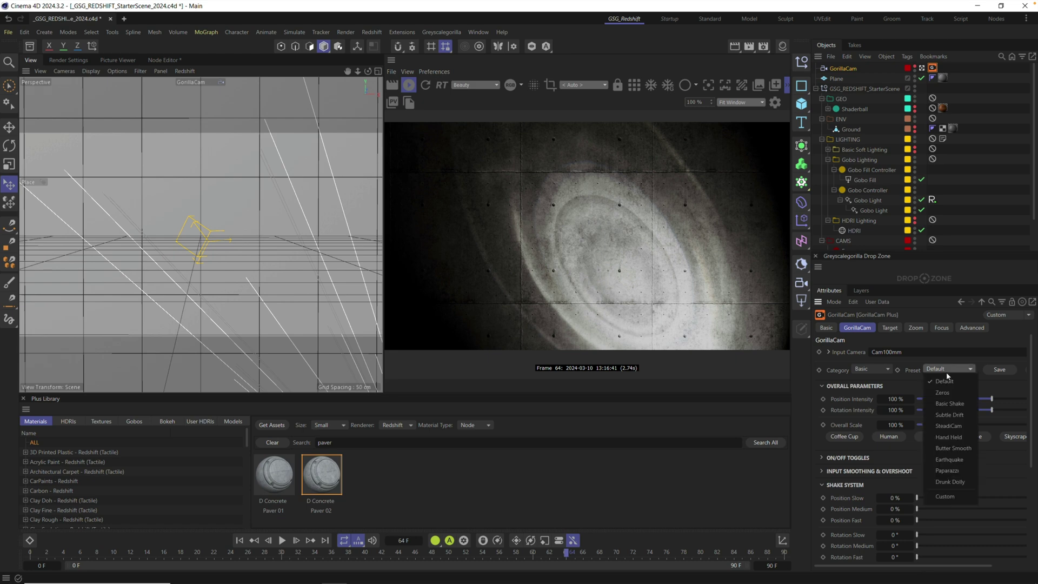
pyautogui.click(950, 404)
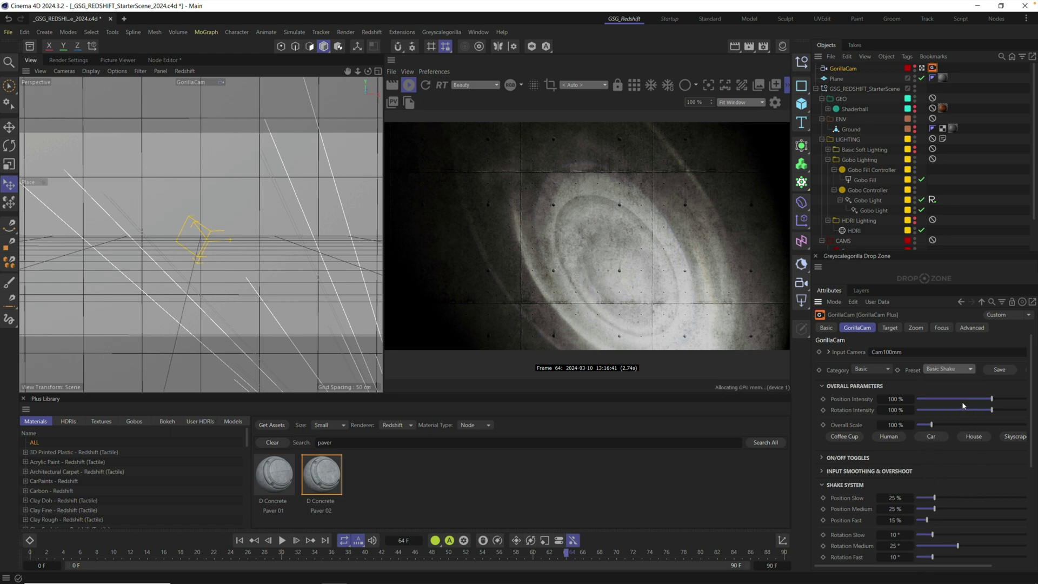
pyautogui.click(281, 542)
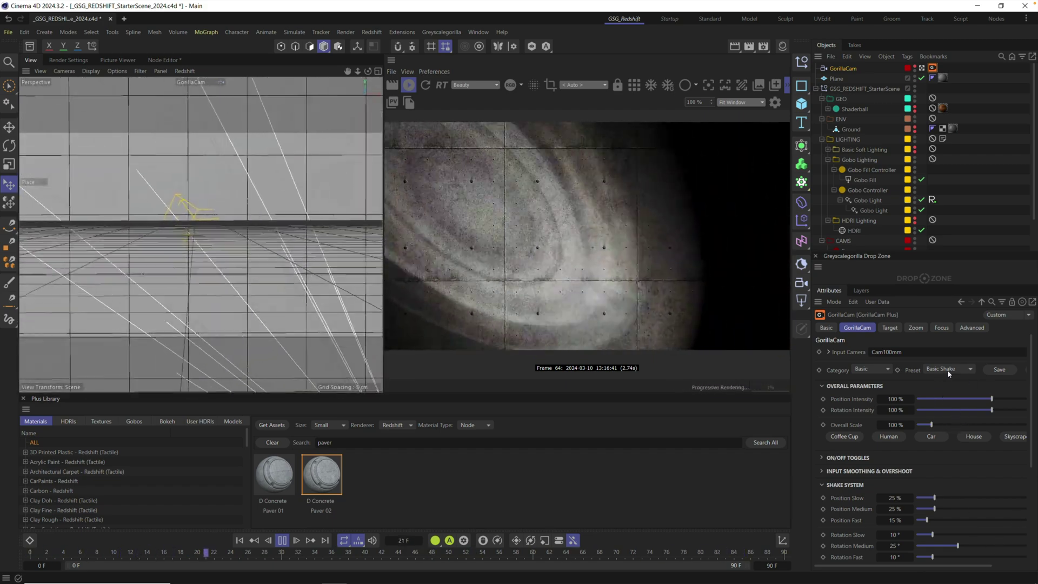
pyautogui.click(947, 368)
pyautogui.click(919, 367)
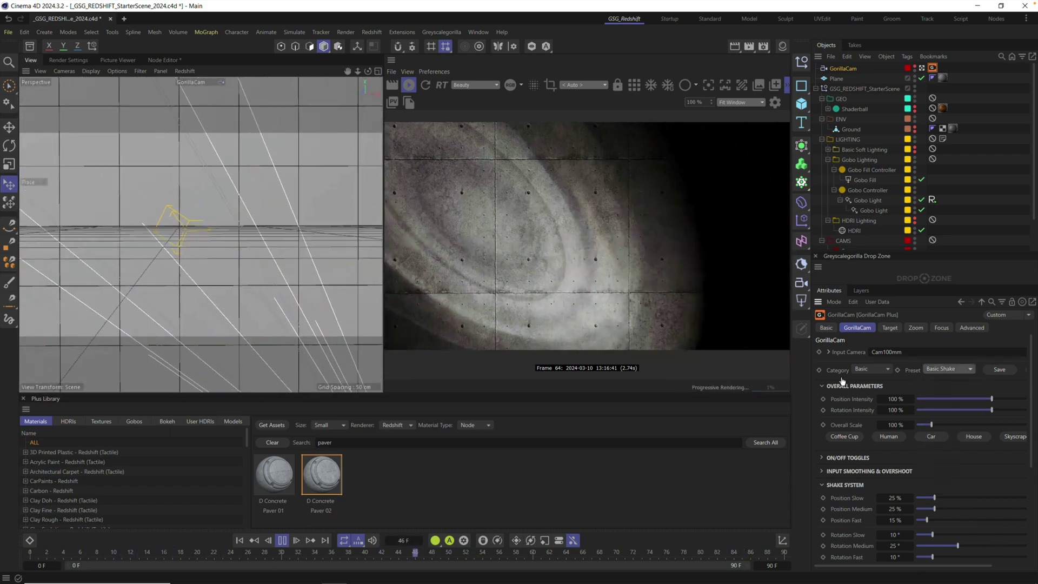